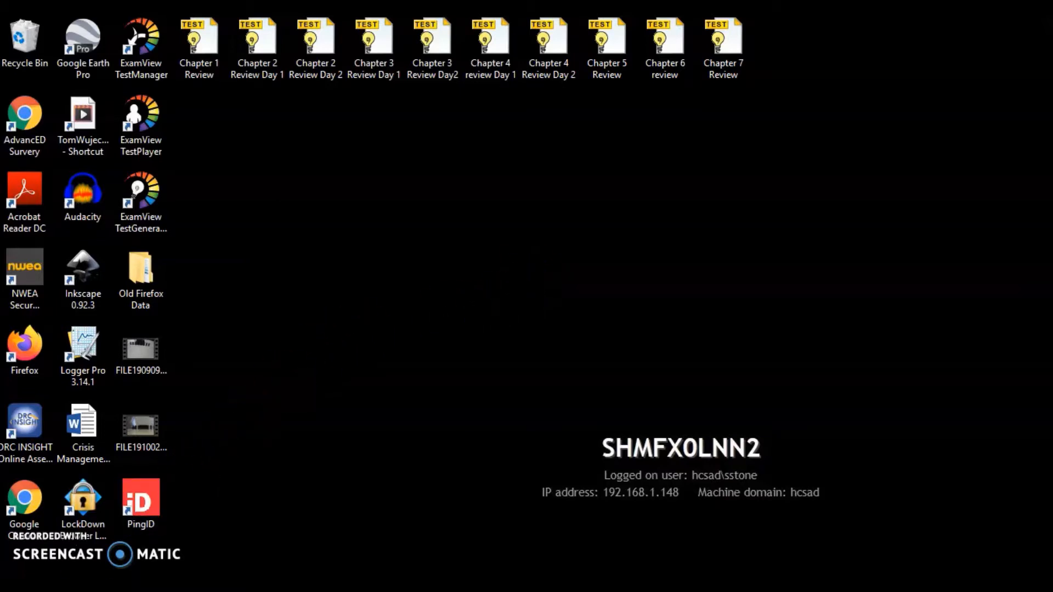
Step: Switch to the Camera app and record a short webcam clip in video mode
{"action": "left_click", "coordinate": [16, 584]}
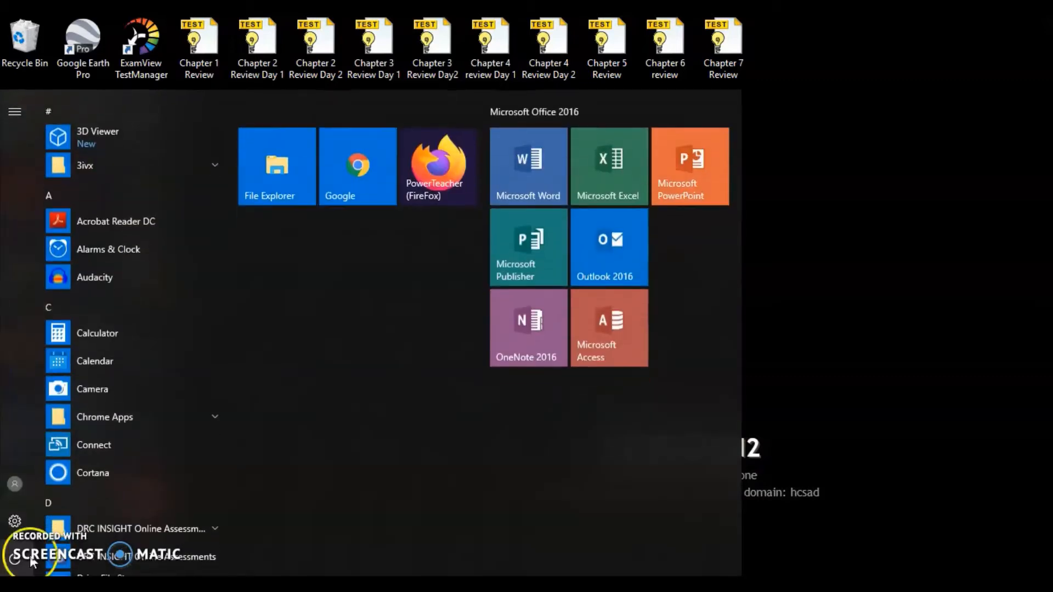
{"action": "left_click", "coordinate": [89, 389]}
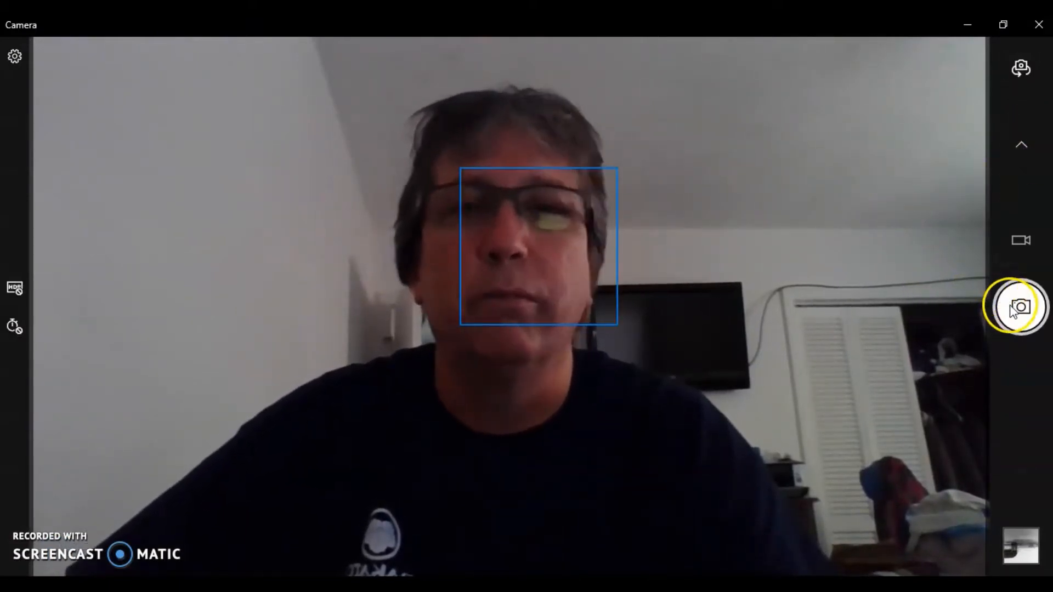
{"action": "scroll", "coordinate": [1019, 313], "scroll_direction": "up", "scroll_amount": 1}
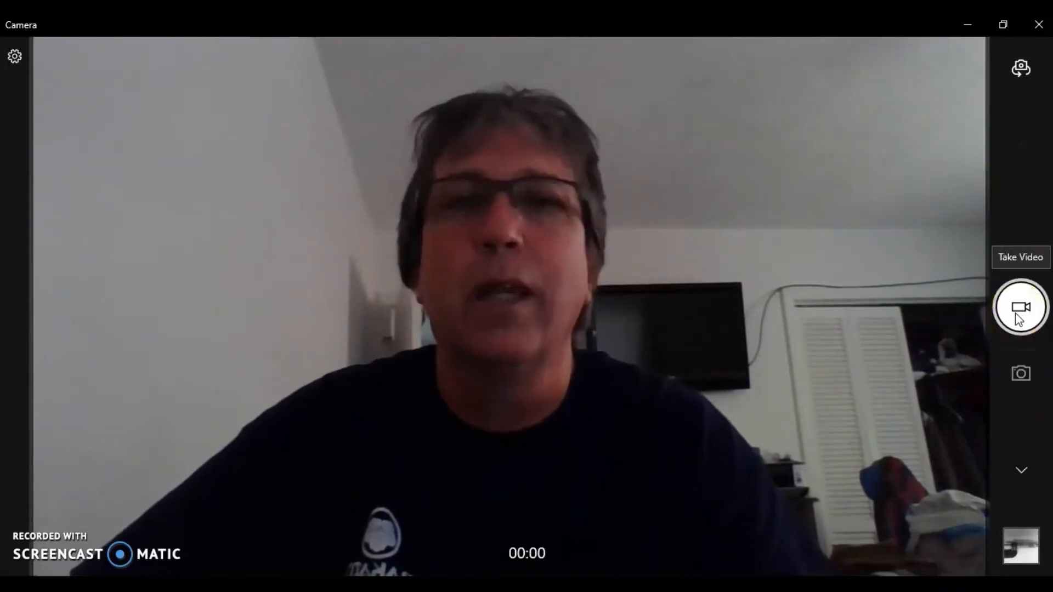
{"action": "left_click", "coordinate": [1016, 313]}
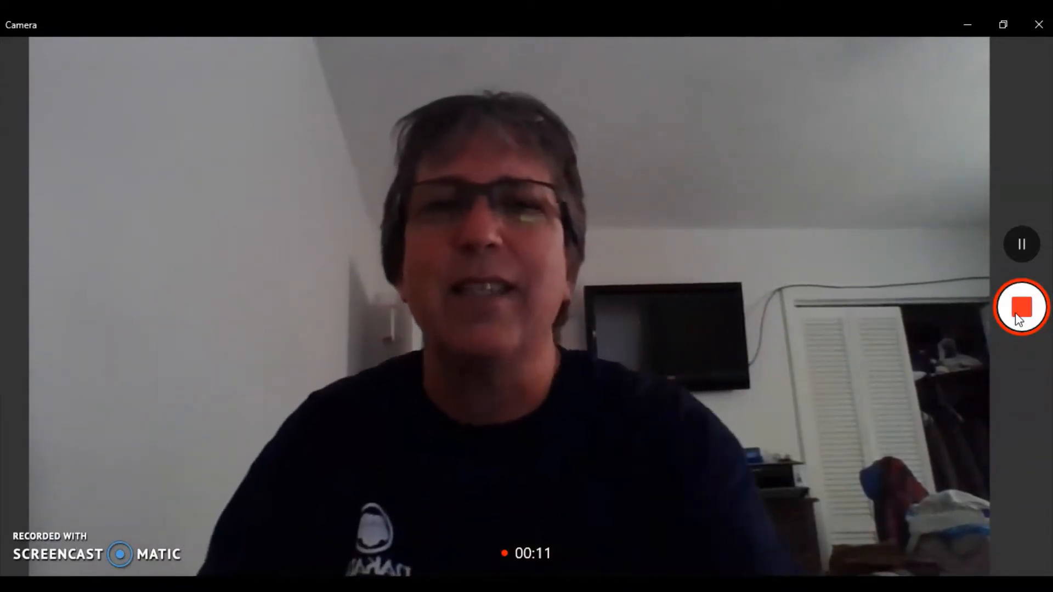
{"action": "left_click", "coordinate": [1019, 308]}
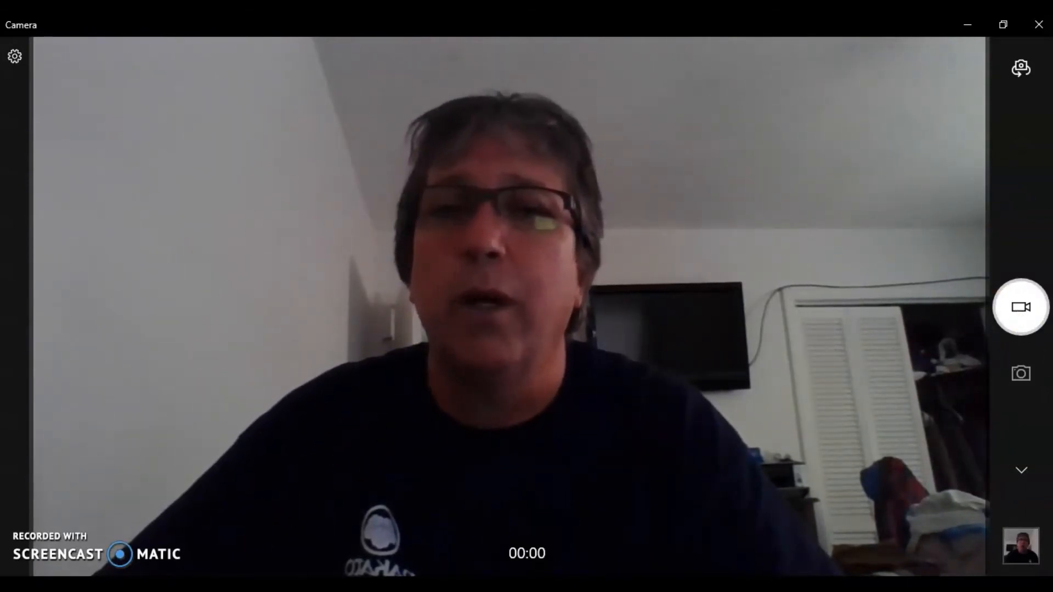
Step: Switch to the Camera Roll folder in File Explorer and rename the newly recorded video as Test Video 1
{"action": "key", "text": "super+s"}
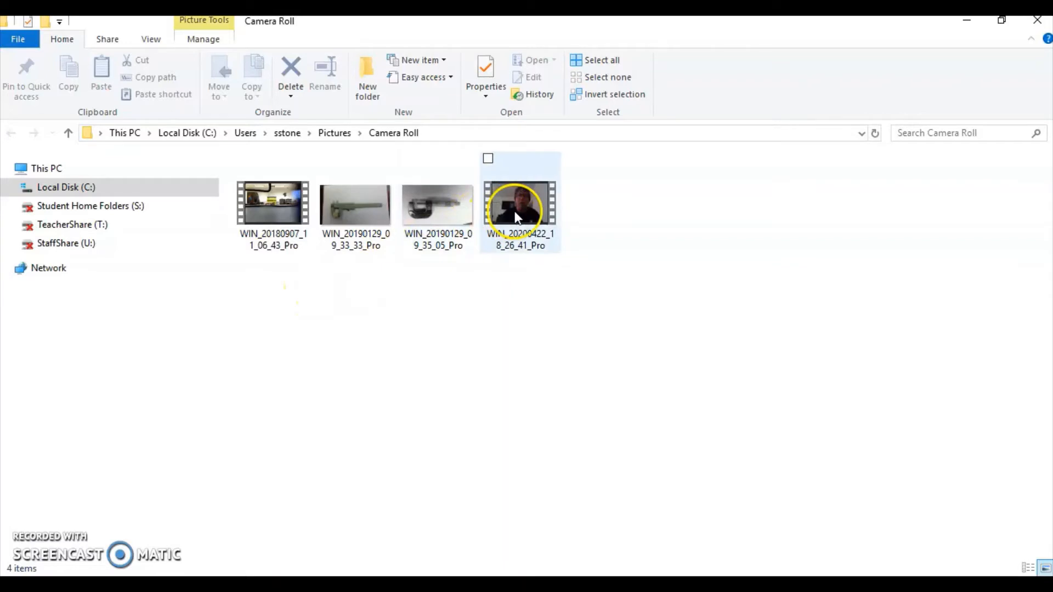
{"action": "mouse_move", "coordinate": [517, 219]}
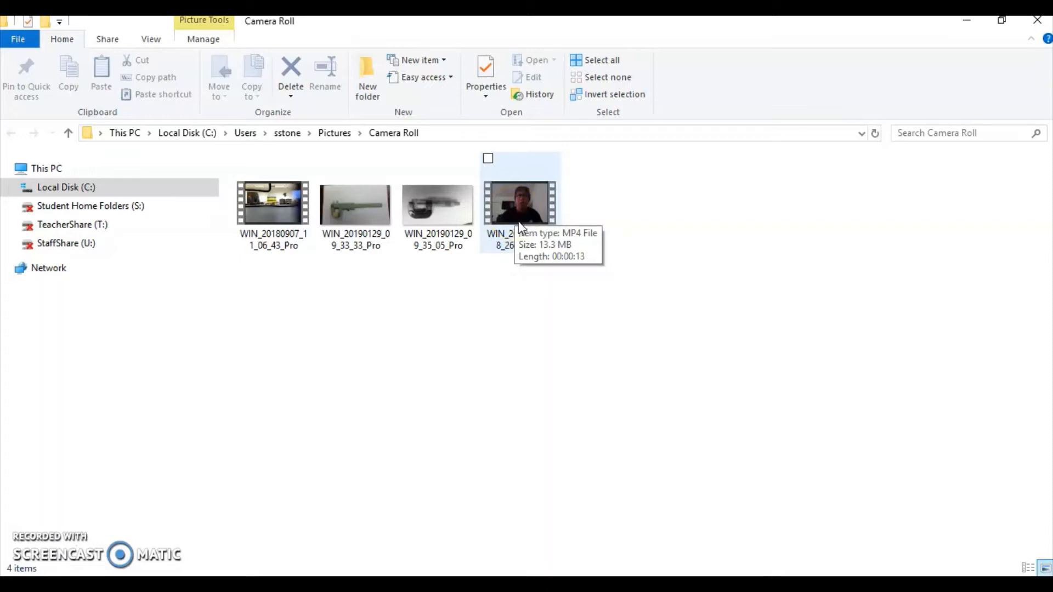
{"action": "left_click", "coordinate": [524, 210]}
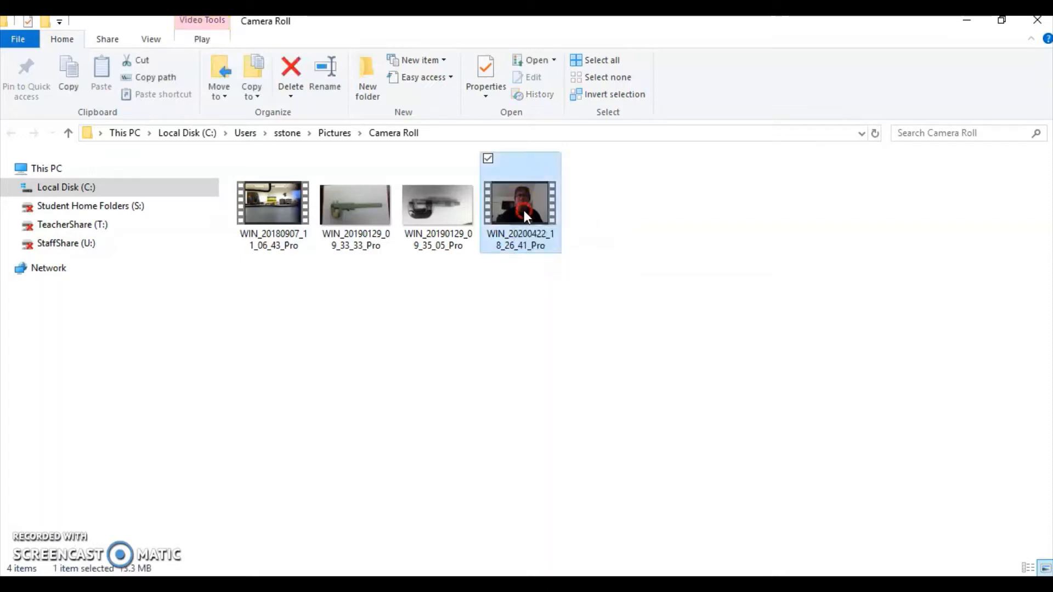
{"action": "right_click", "coordinate": [524, 210]}
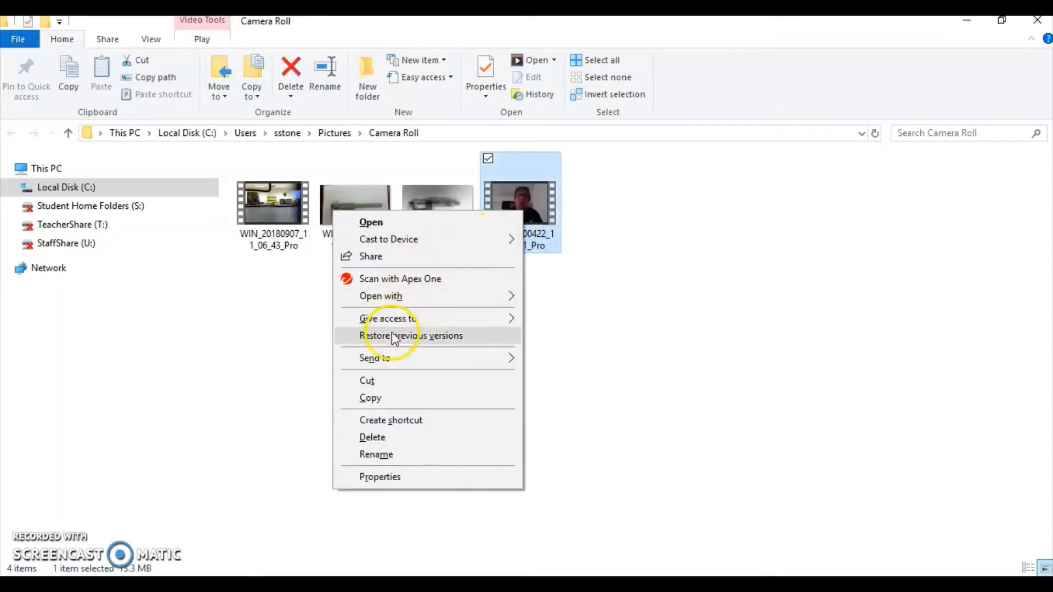
{"action": "left_click", "coordinate": [393, 454]}
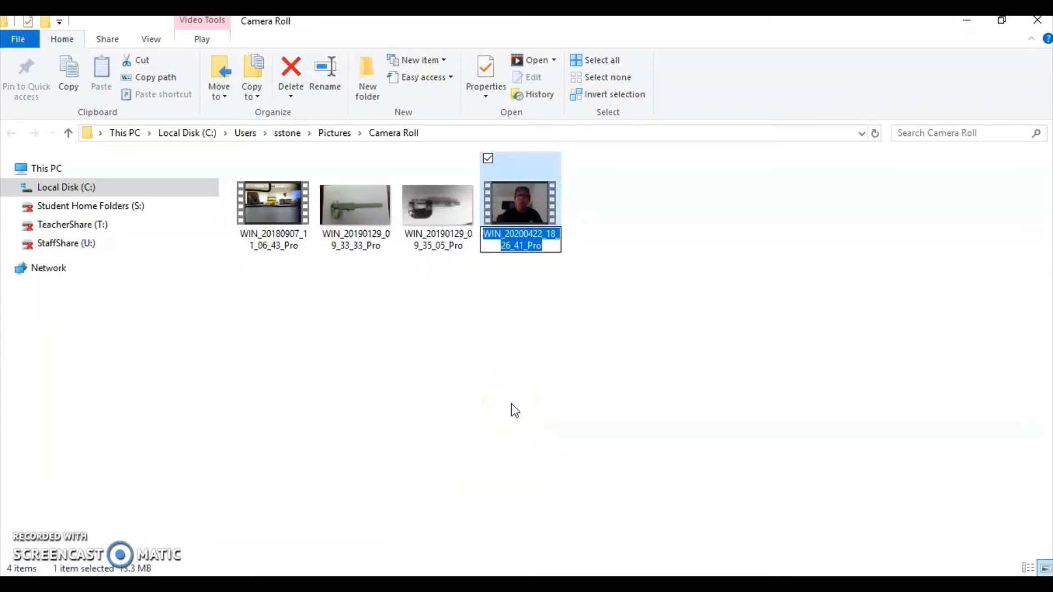
{"action": "type", "text": "Test V"}
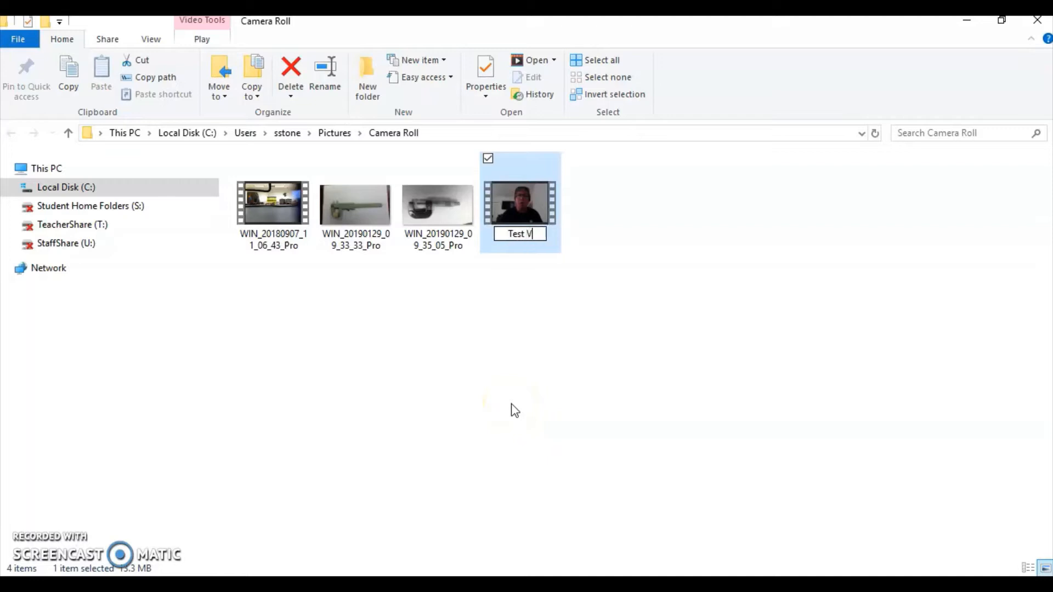
{"action": "type", "text": "ideo 1"}
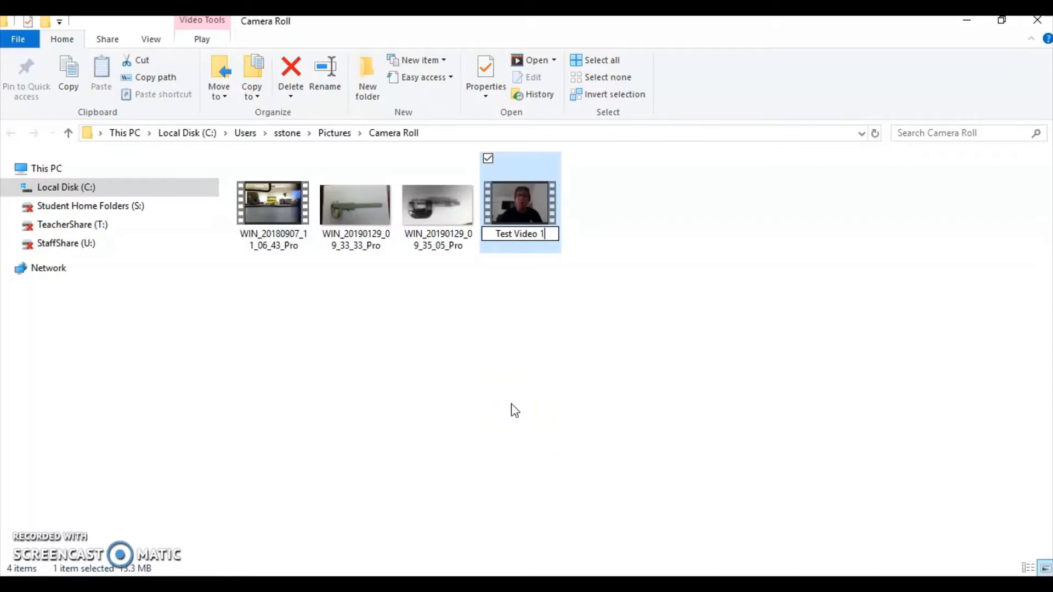
{"action": "key", "text": "Return"}
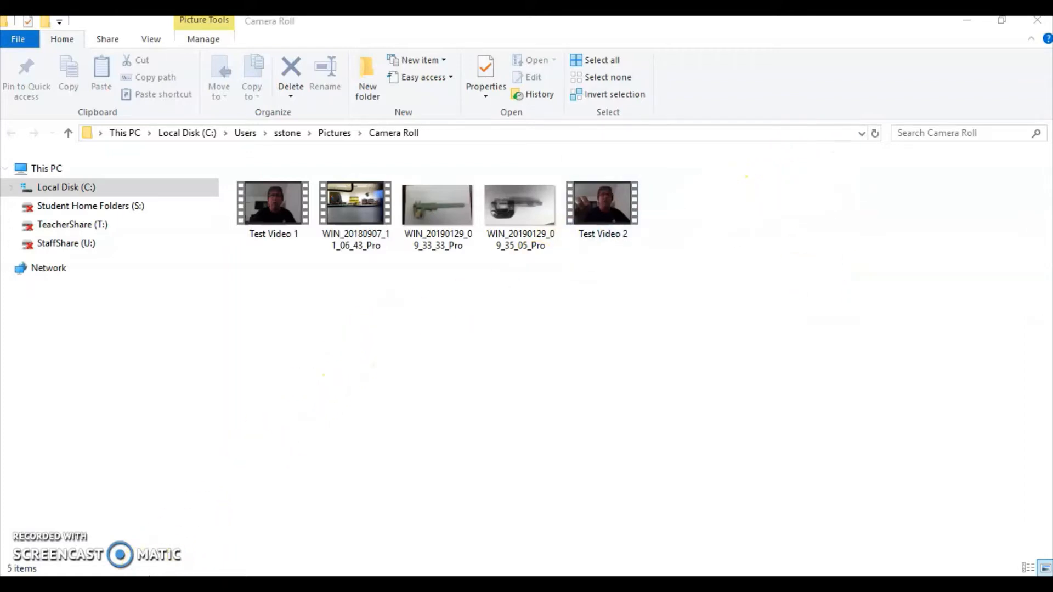
Step: Switch to the Video Editor app and create a new video project named with the creator's full name
{"action": "key", "text": "super+s"}
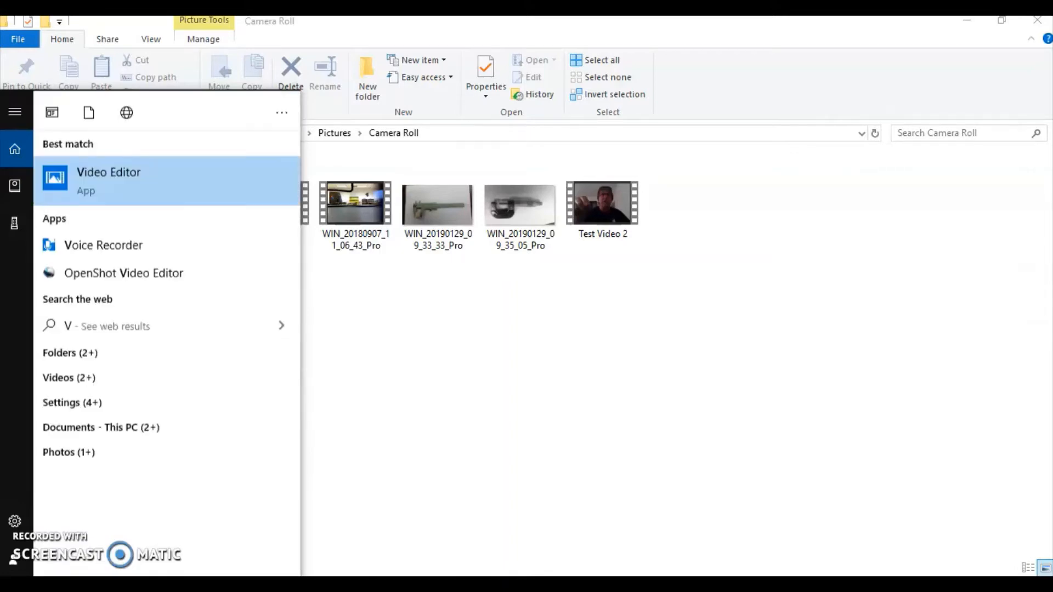
{"action": "type", "text": "ideo Editor"}
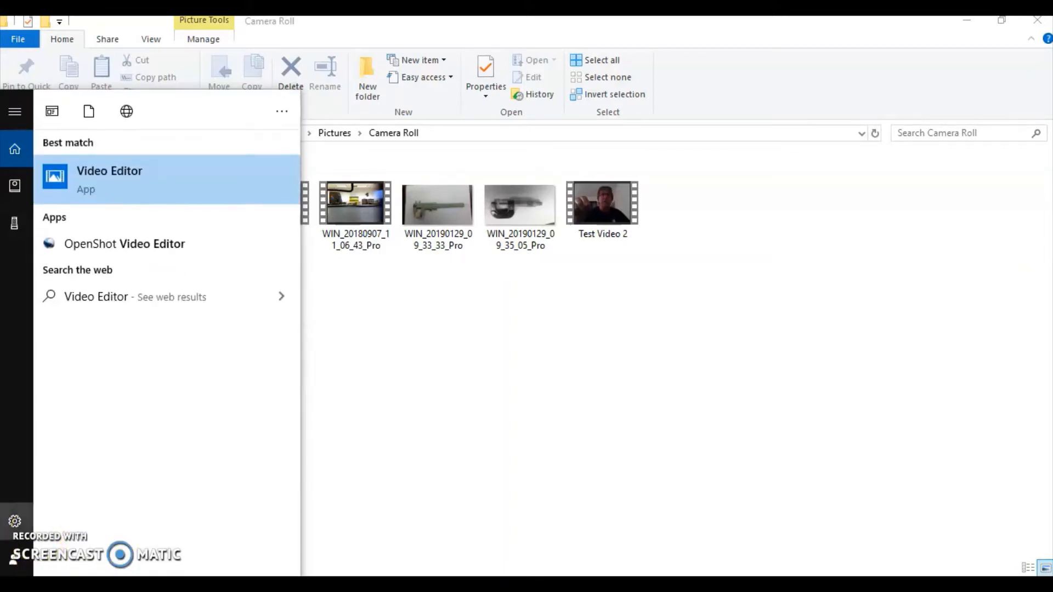
{"action": "left_click", "coordinate": [141, 188]}
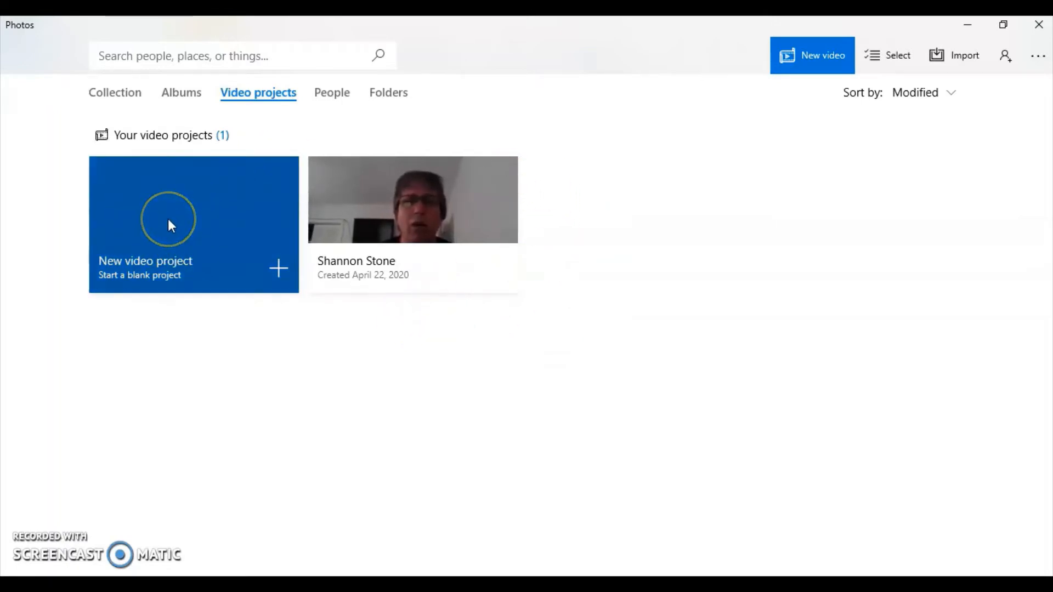
{"action": "left_click", "coordinate": [262, 265]}
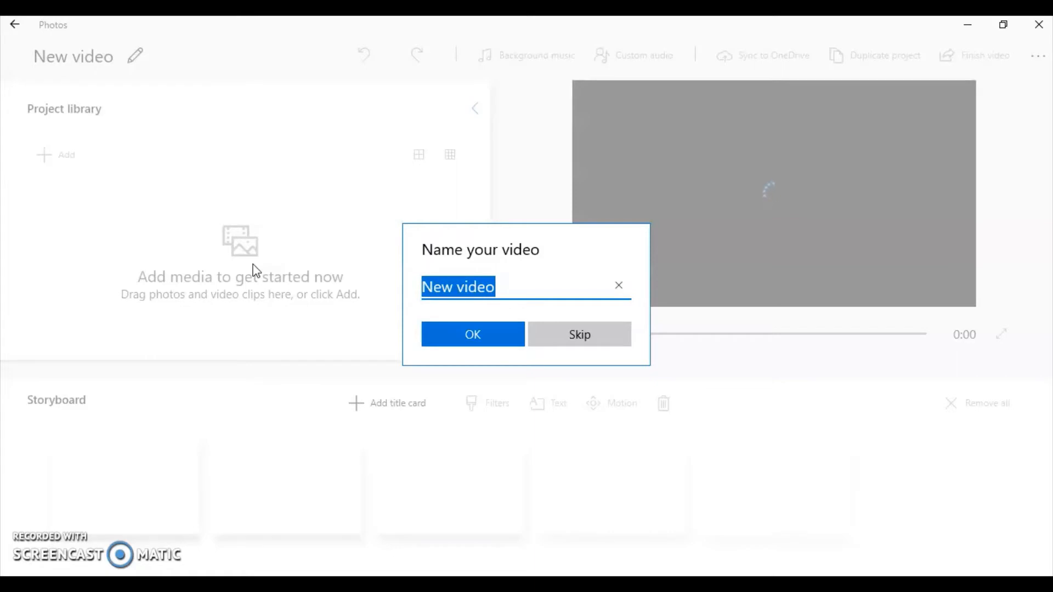
{"action": "type", "text": "Shannon Stone"}
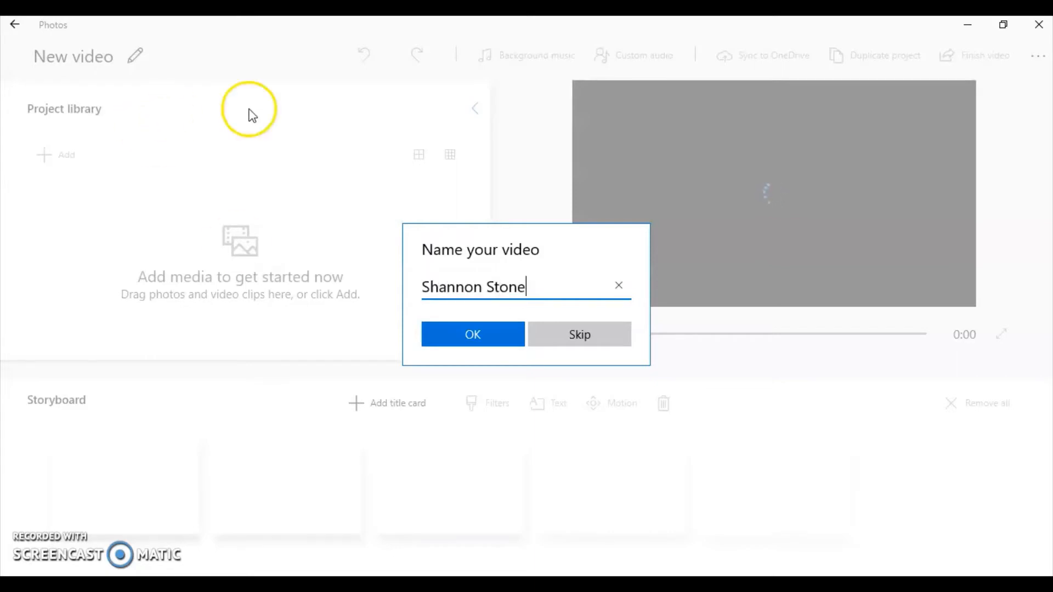
{"action": "left_click", "coordinate": [494, 339]}
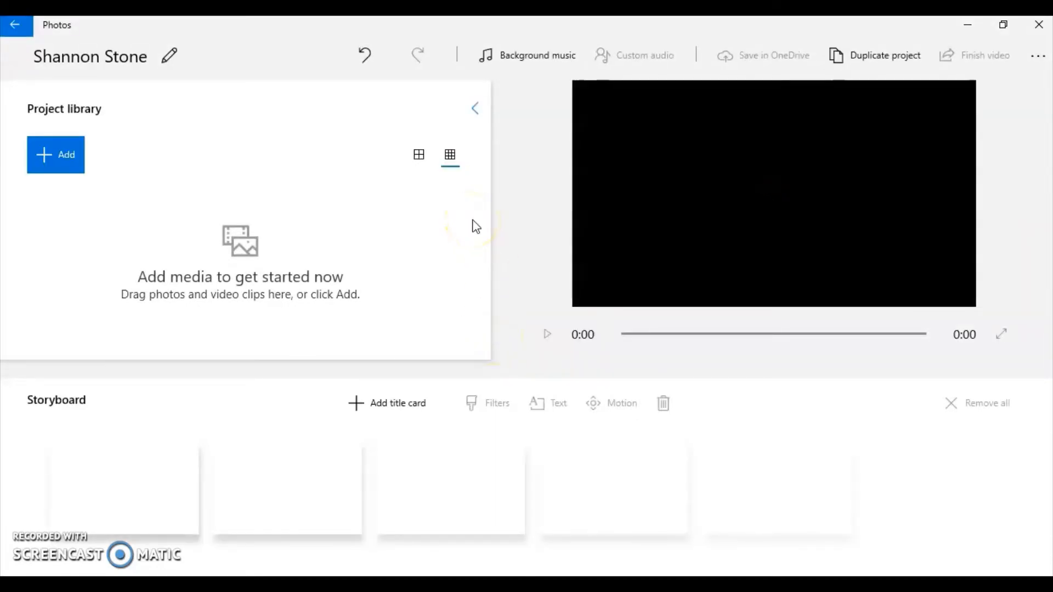
Step: Add Test Video 1 and Test Video 2 from this PC's Camera Roll to the project library
{"action": "left_click", "coordinate": [64, 159]}
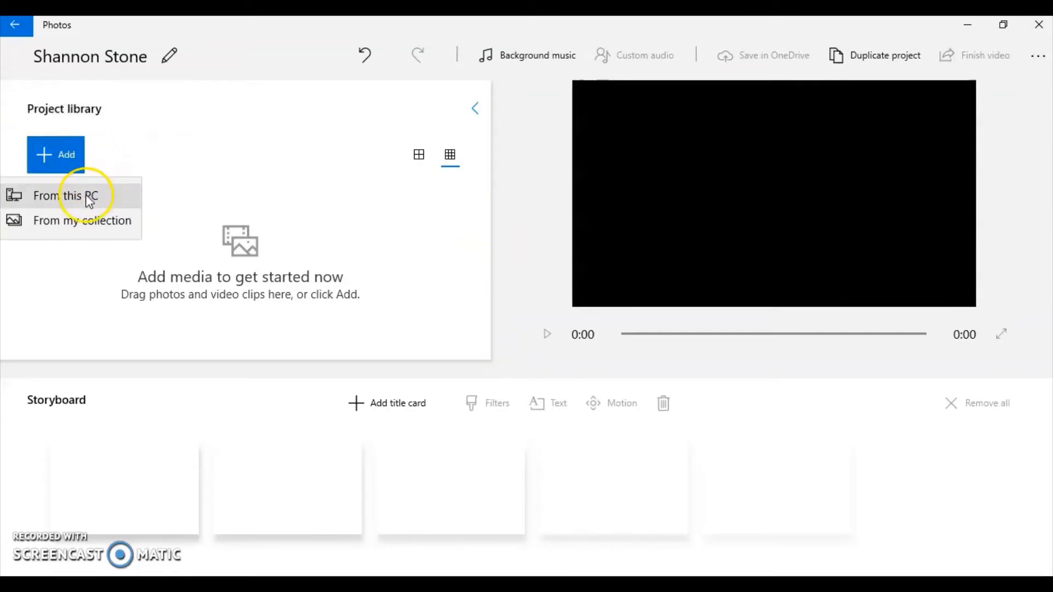
{"action": "left_click", "coordinate": [88, 197]}
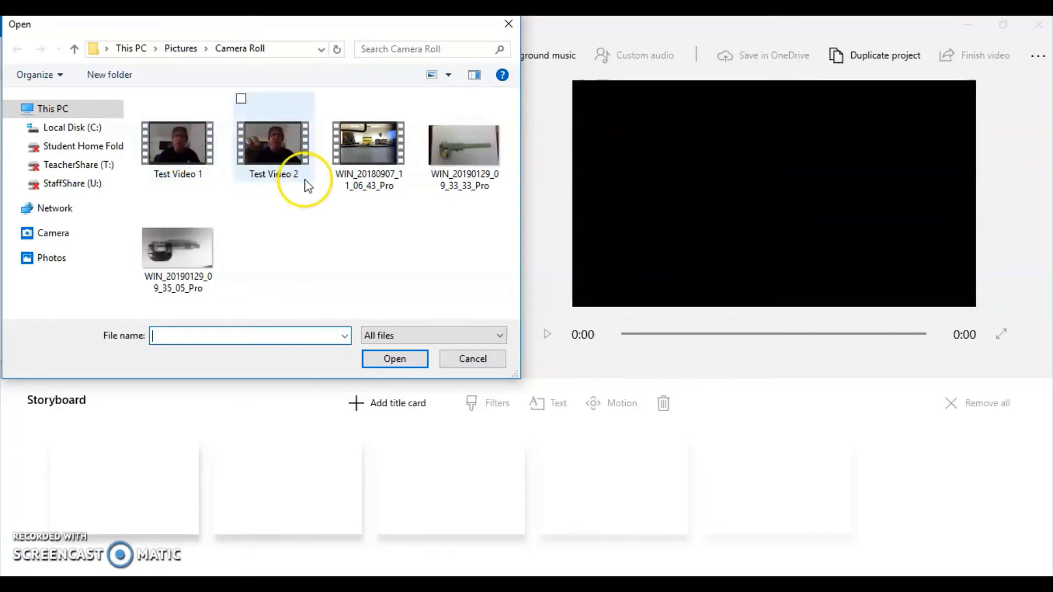
{"action": "left_click", "coordinate": [186, 152]}
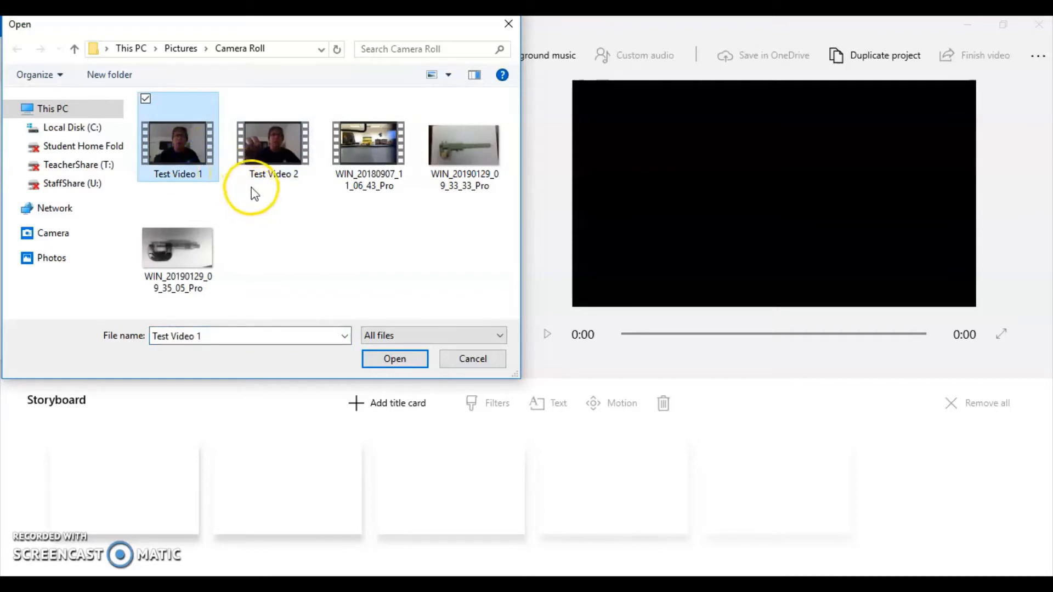
{"action": "left_click", "coordinate": [259, 149], "text": "ctrl"}
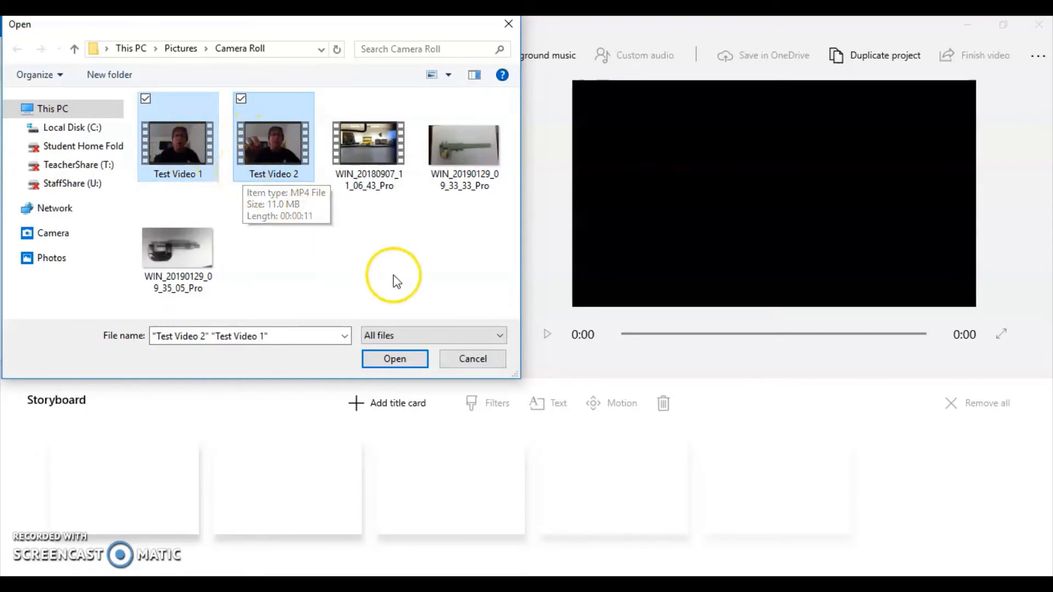
{"action": "left_click", "coordinate": [369, 364]}
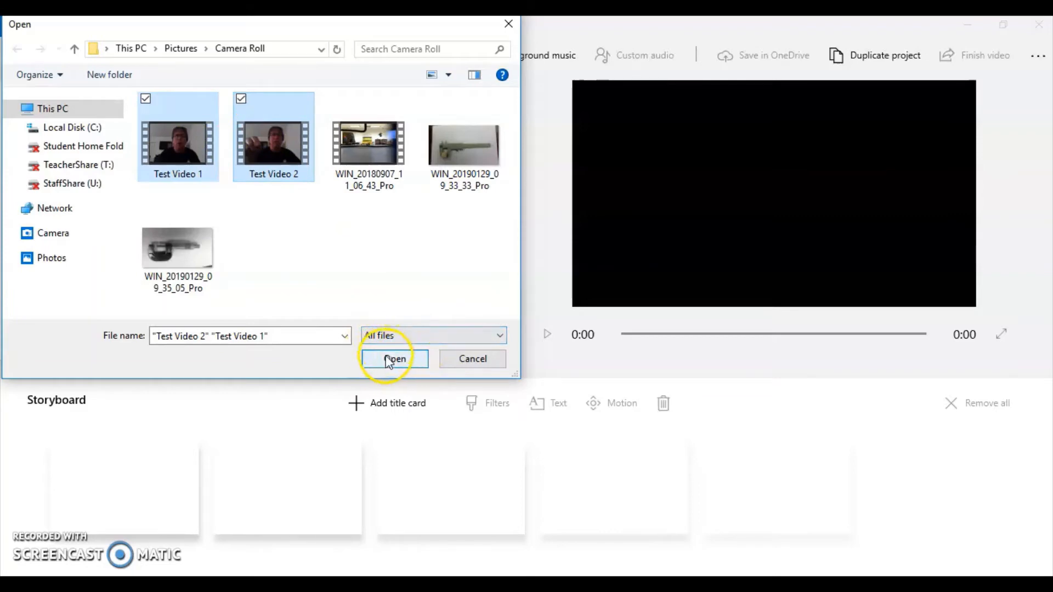
{"action": "left_click", "coordinate": [394, 360]}
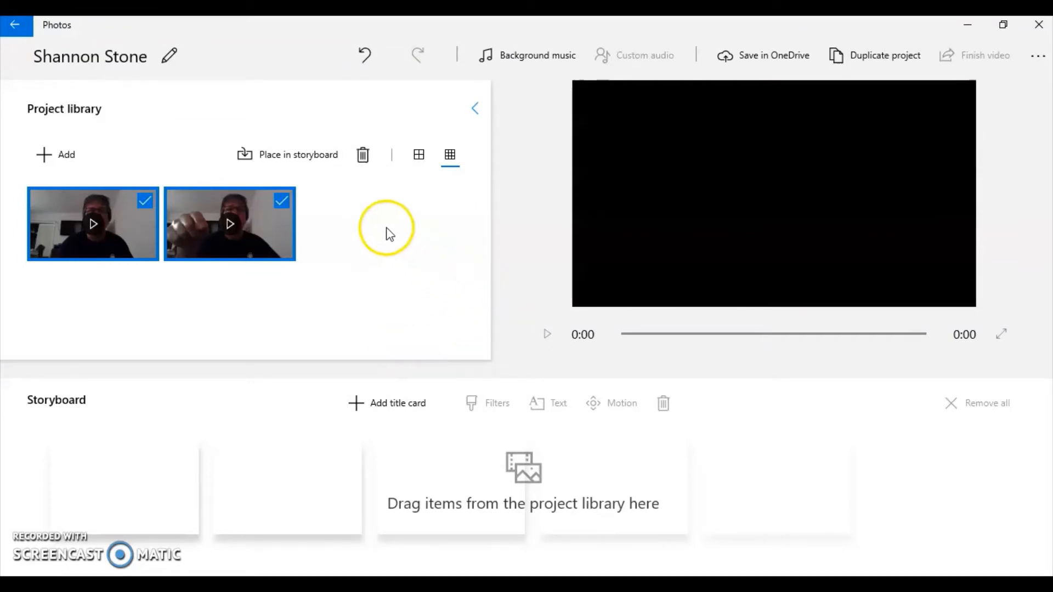
Step: Place both selected library clips in the storyboard and play the beginning of the combined preview
{"action": "left_click", "coordinate": [294, 158]}
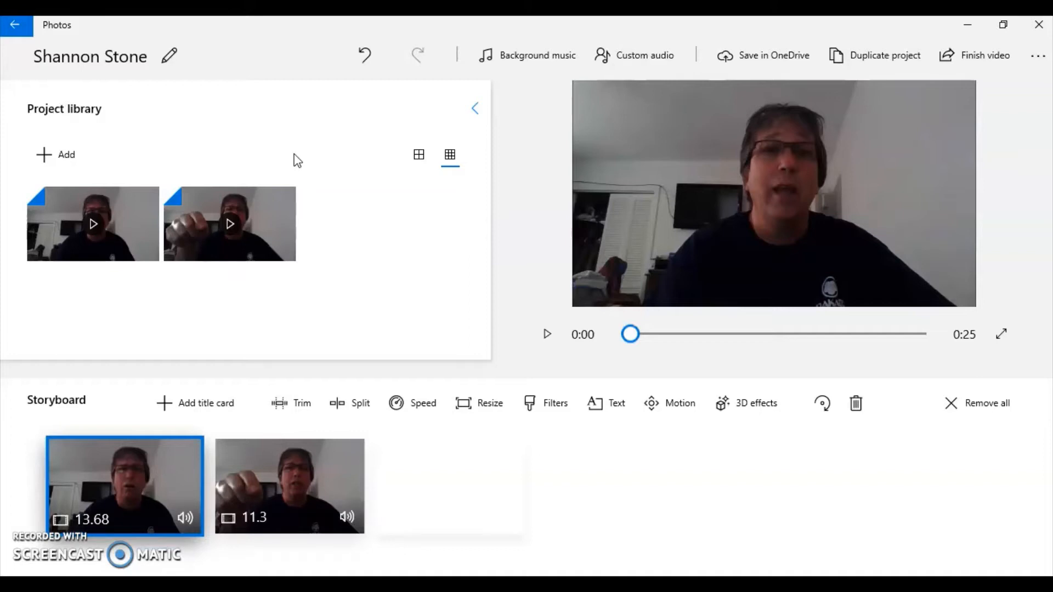
{"action": "key", "text": "space"}
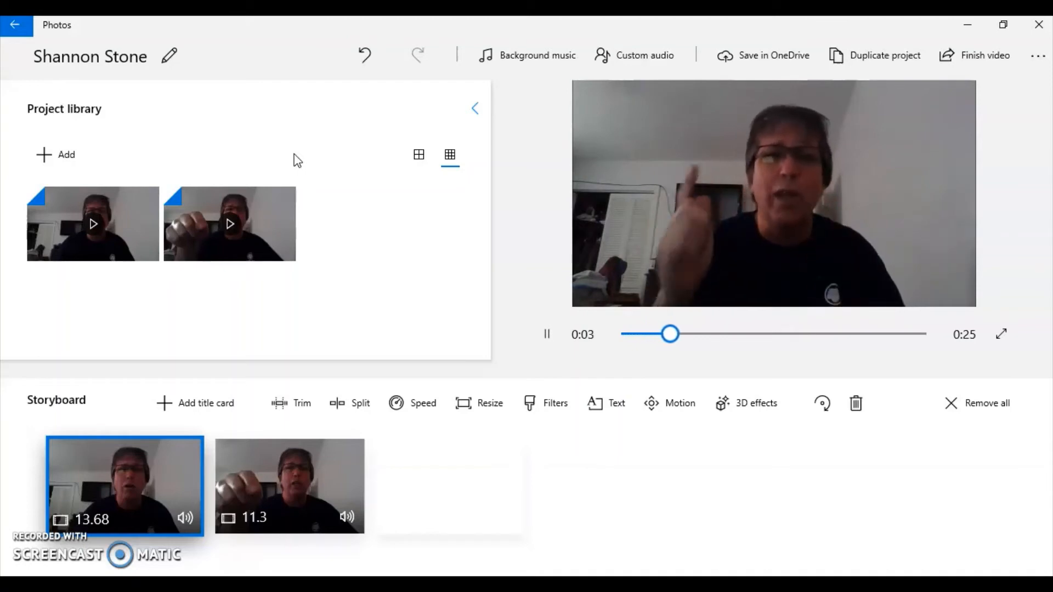
{"action": "left_click", "coordinate": [541, 335]}
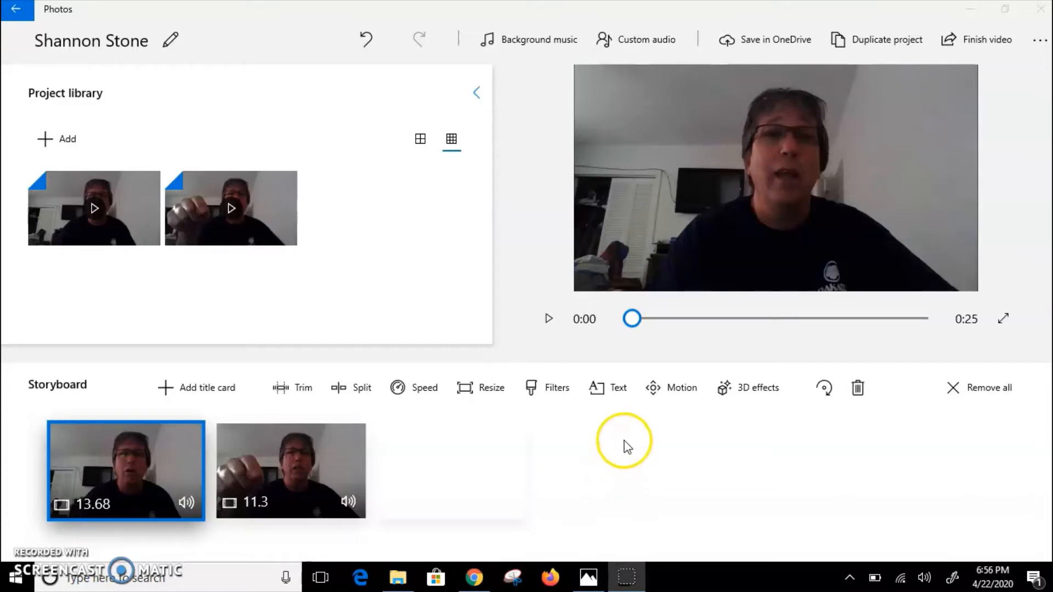
Step: Trim the beginning of the second storyboard clip, up to the raised-fingers gesture, leaving a clip of about 8.4 seconds
{"action": "left_click", "coordinate": [308, 391]}
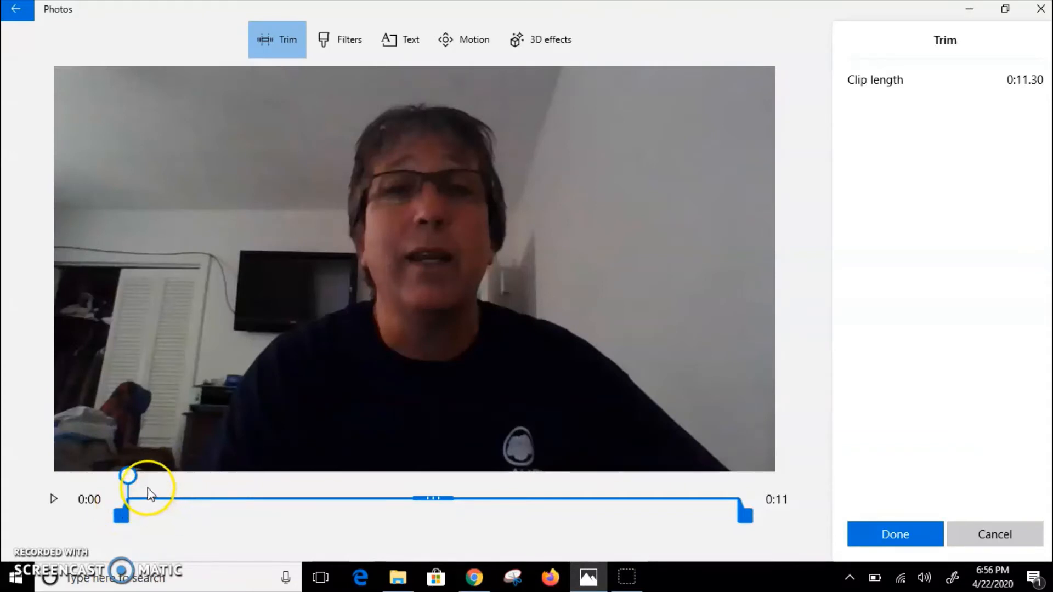
{"action": "left_click", "coordinate": [67, 500]}
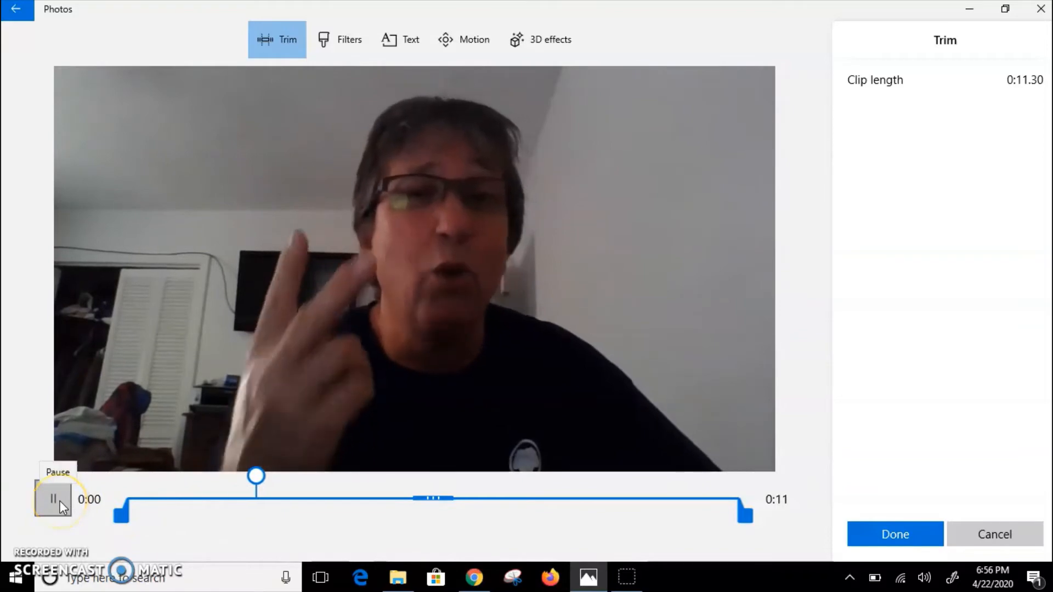
{"action": "left_click", "coordinate": [61, 501]}
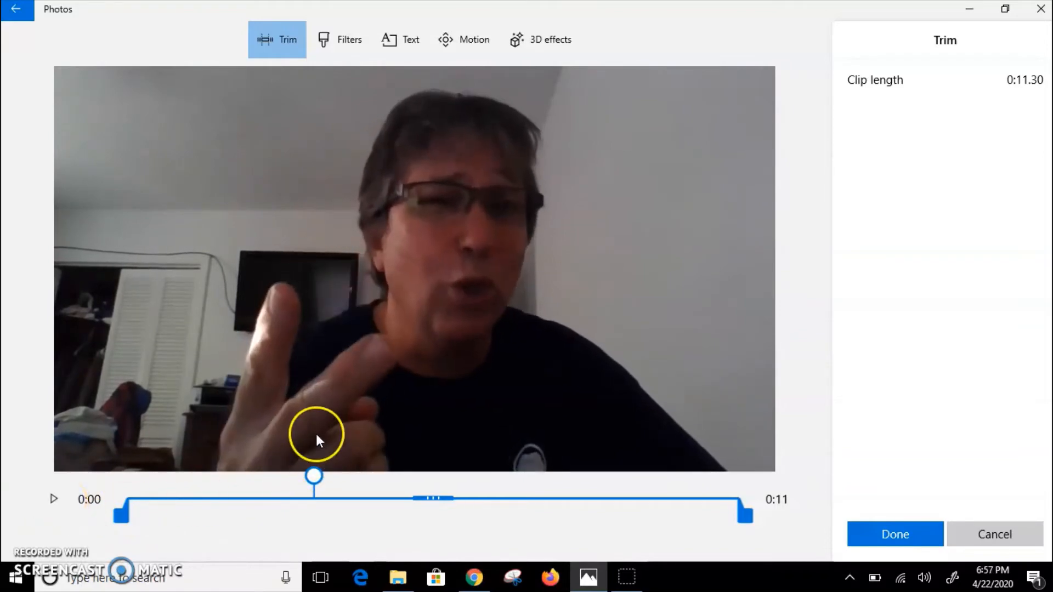
{"action": "left_click_drag", "start_coordinate": [313, 476], "coordinate": [286, 477]}
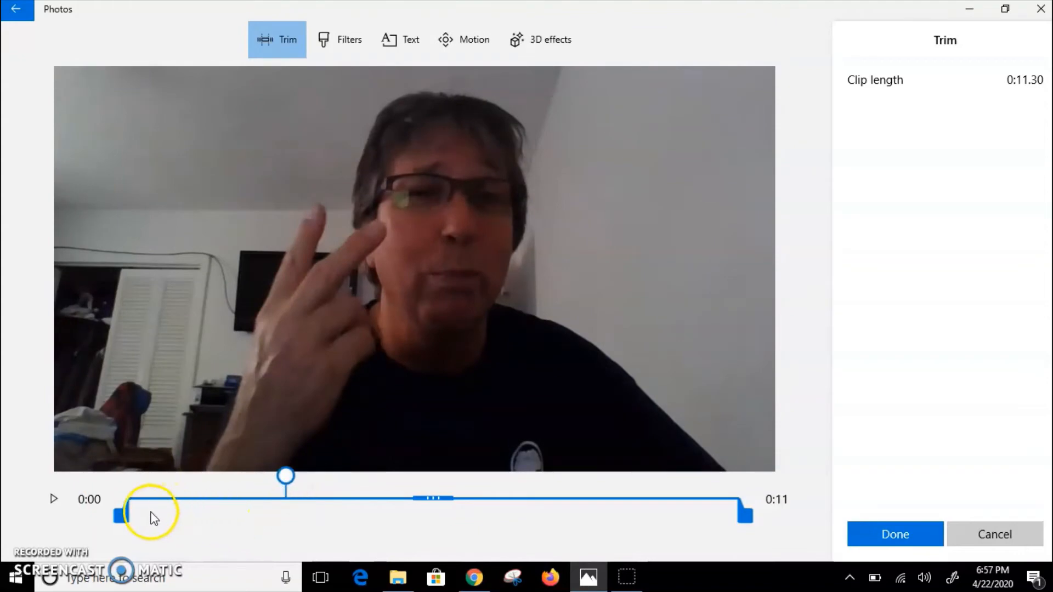
{"action": "left_click_drag", "start_coordinate": [120, 515], "coordinate": [280, 513]}
{"action": "left_click", "coordinate": [916, 537]}
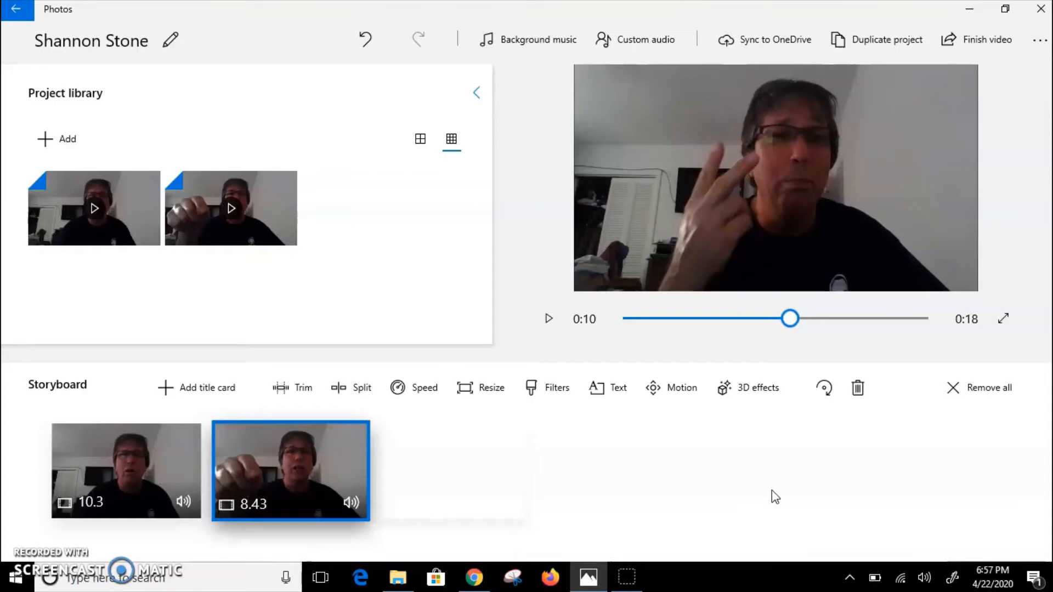
Step: Split the first storyboard clip so that its first part lasts 7.93 seconds
{"action": "left_click", "coordinate": [354, 389]}
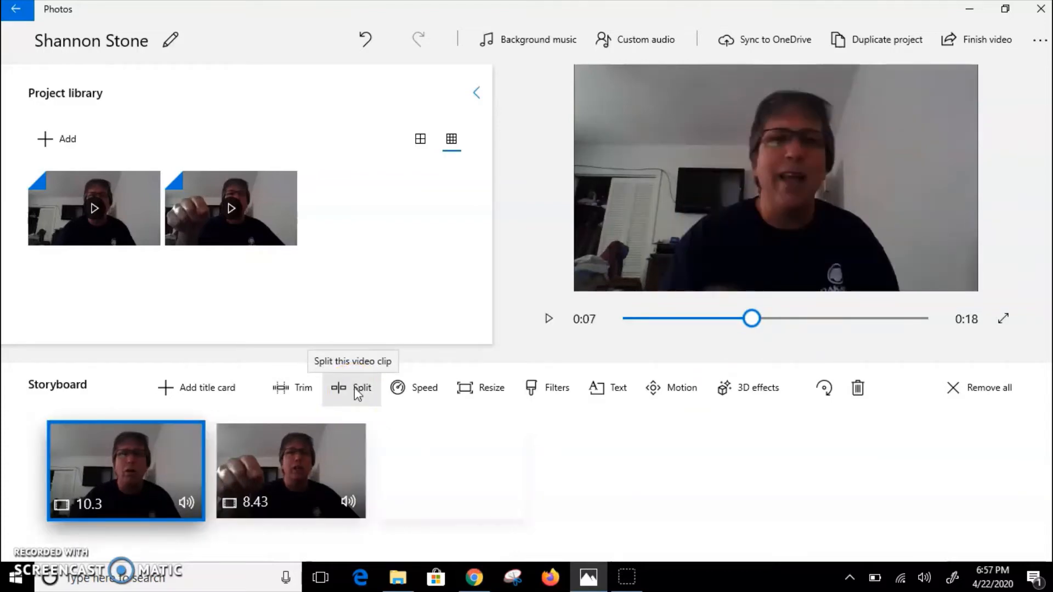
{"action": "left_click", "coordinate": [354, 387]}
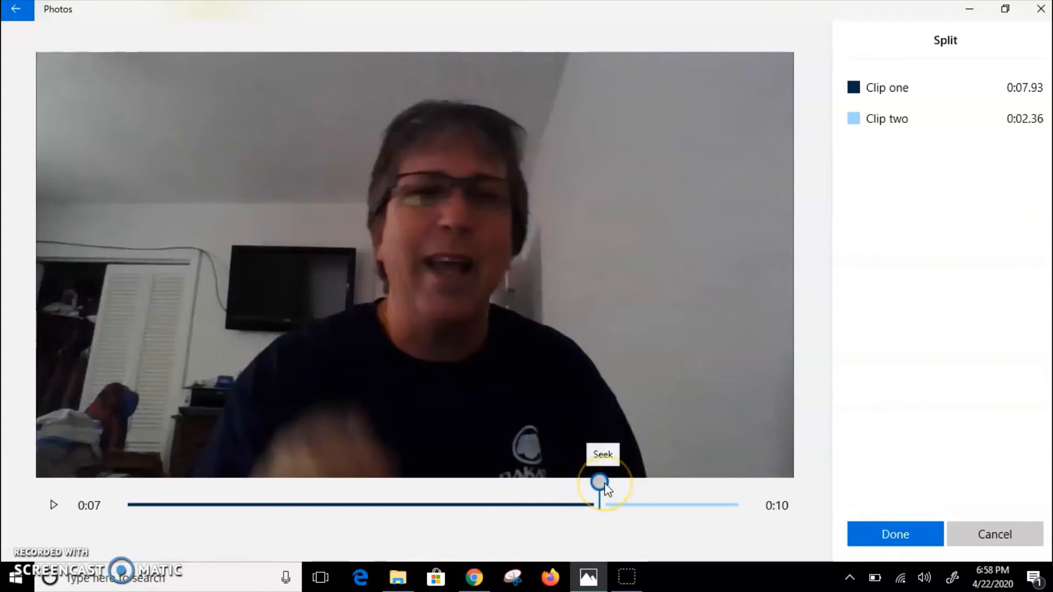
{"action": "left_click", "coordinate": [926, 530]}
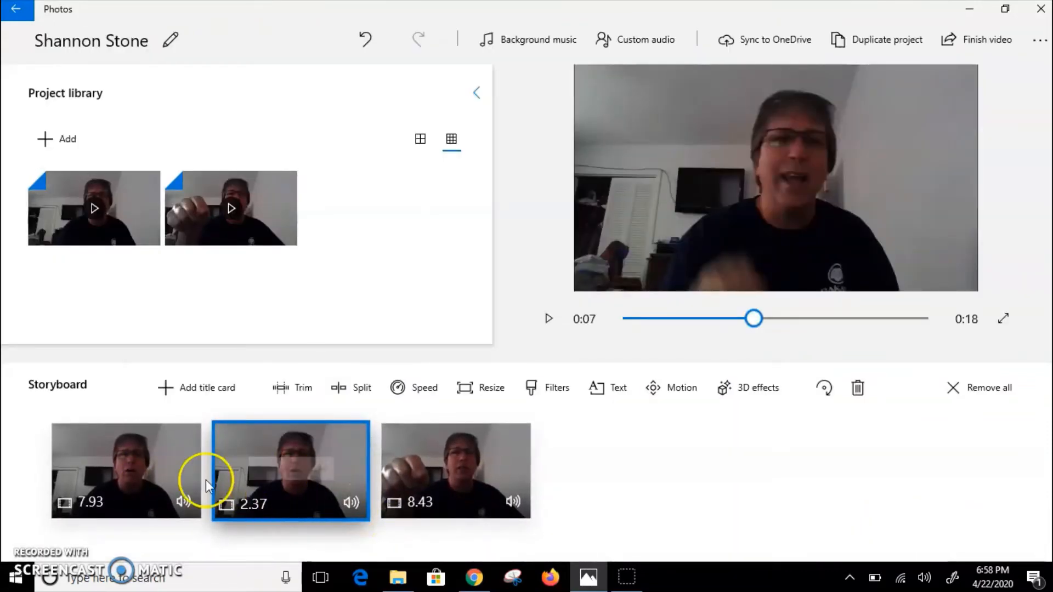
Step: Trim the second part of the split clip to a length of about 1.03 seconds
{"action": "left_click", "coordinate": [307, 391]}
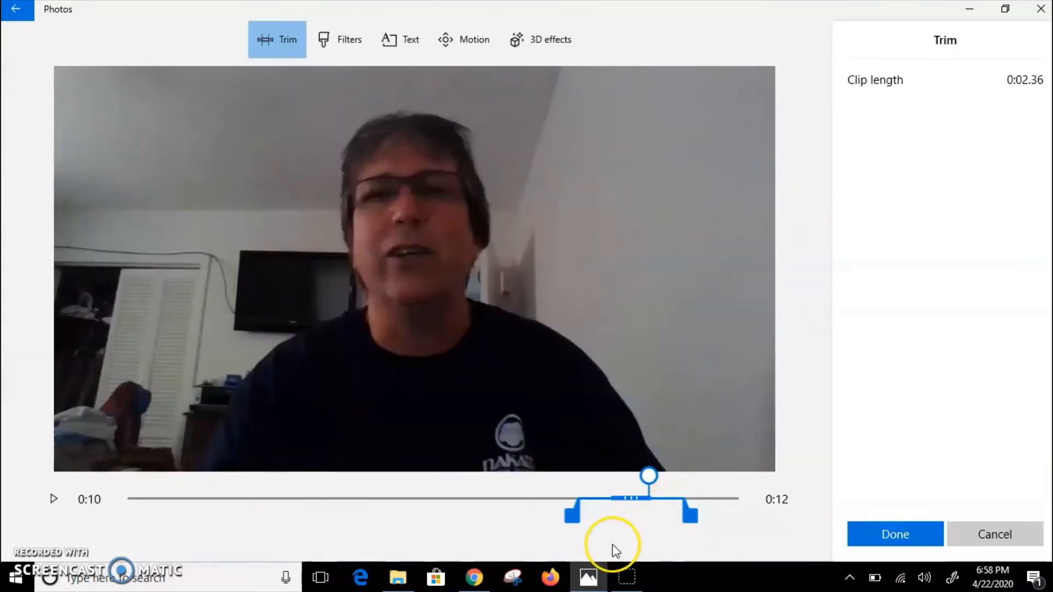
{"action": "left_click_drag", "start_coordinate": [577, 518], "coordinate": [577, 518]}
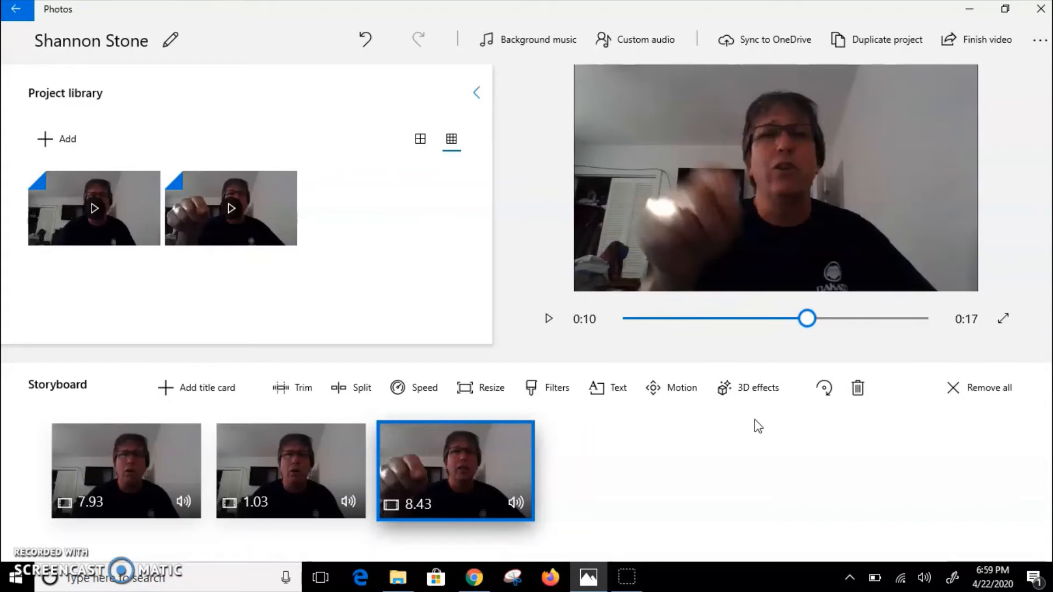
{"action": "left_click", "coordinate": [775, 412]}
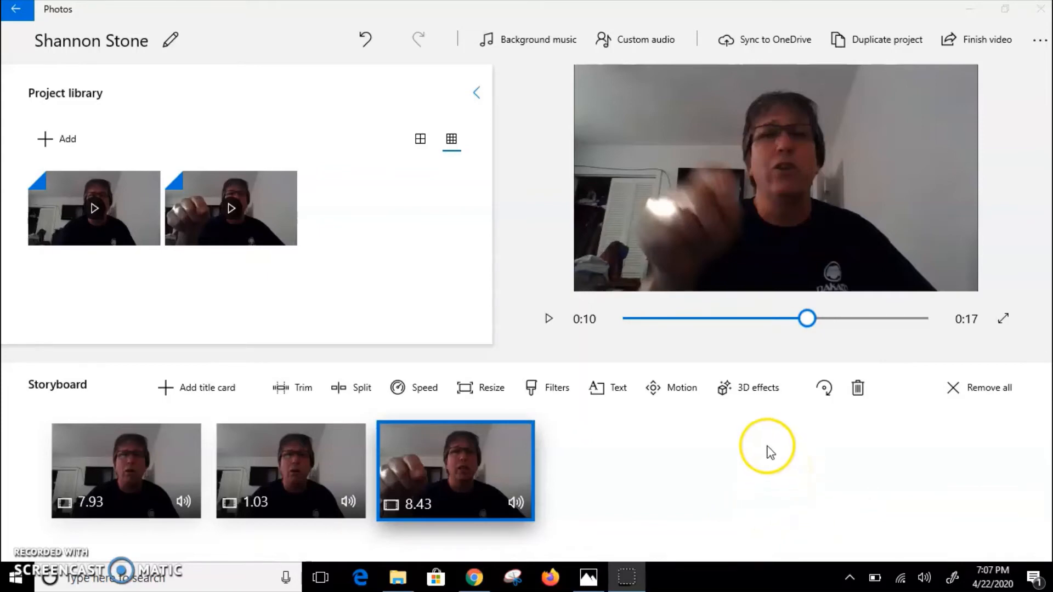
Step: Insert a title card before the first video clip in the storyboard
{"action": "left_click", "coordinate": [145, 473]}
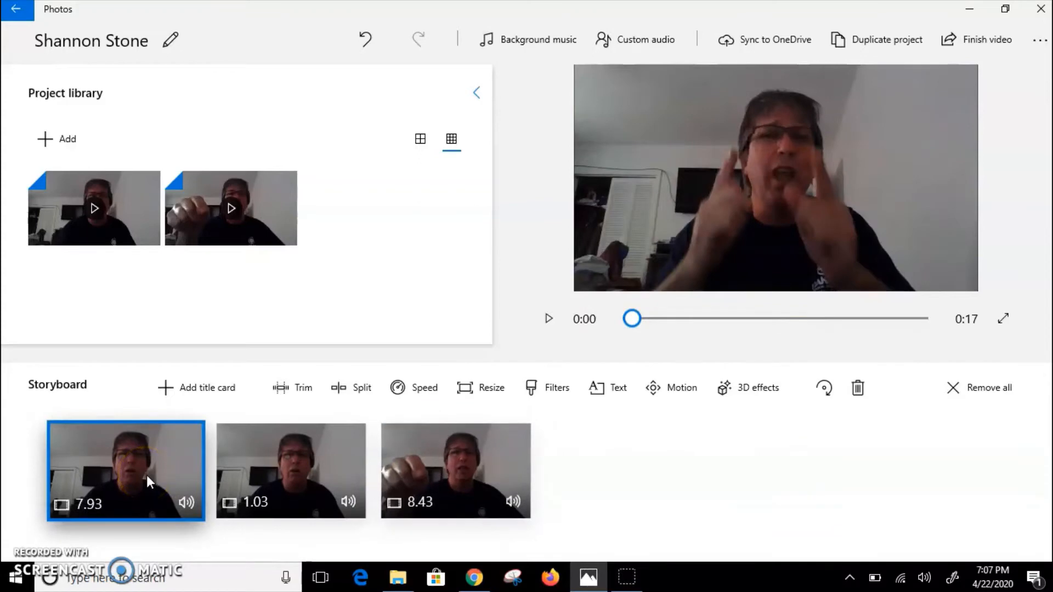
{"action": "left_click", "coordinate": [203, 384]}
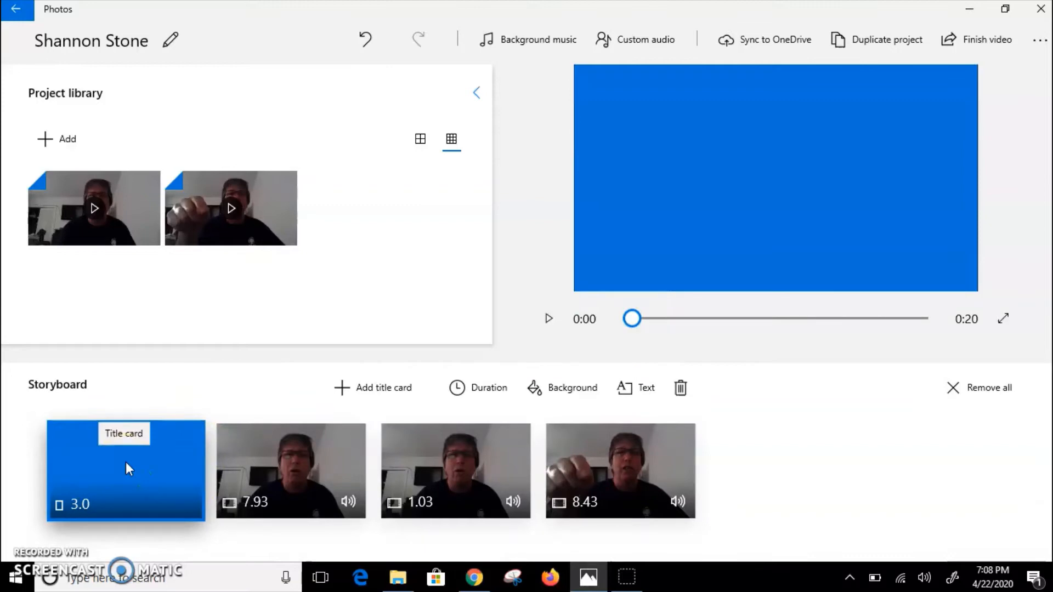
{"action": "left_click", "coordinate": [126, 462]}
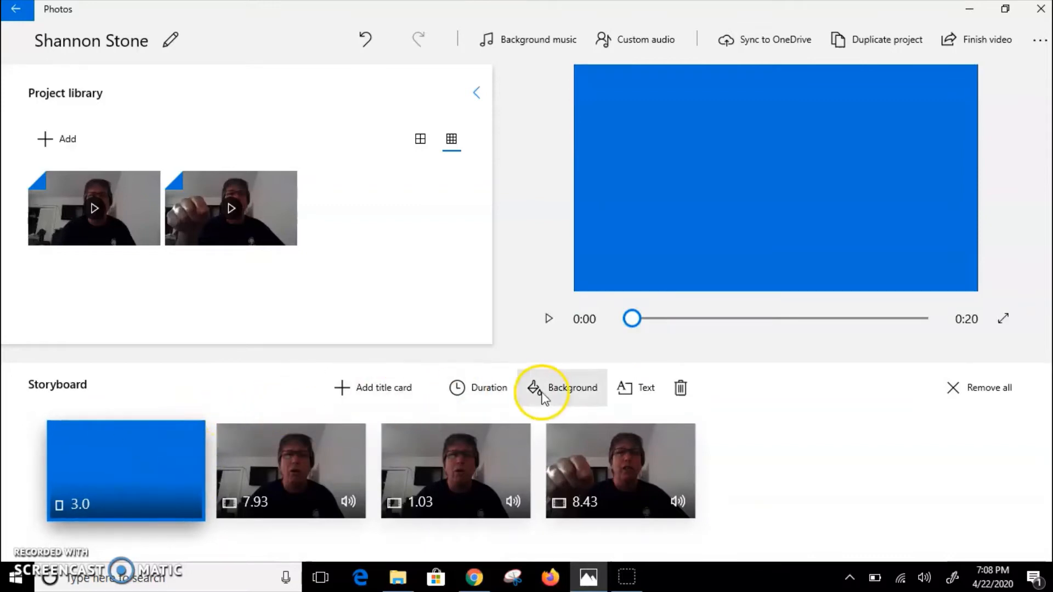
Step: Set the opening title card's text to "Hello" in the Loved style, trying several layouts and choosing the centred two-line one
{"action": "left_click", "coordinate": [623, 391]}
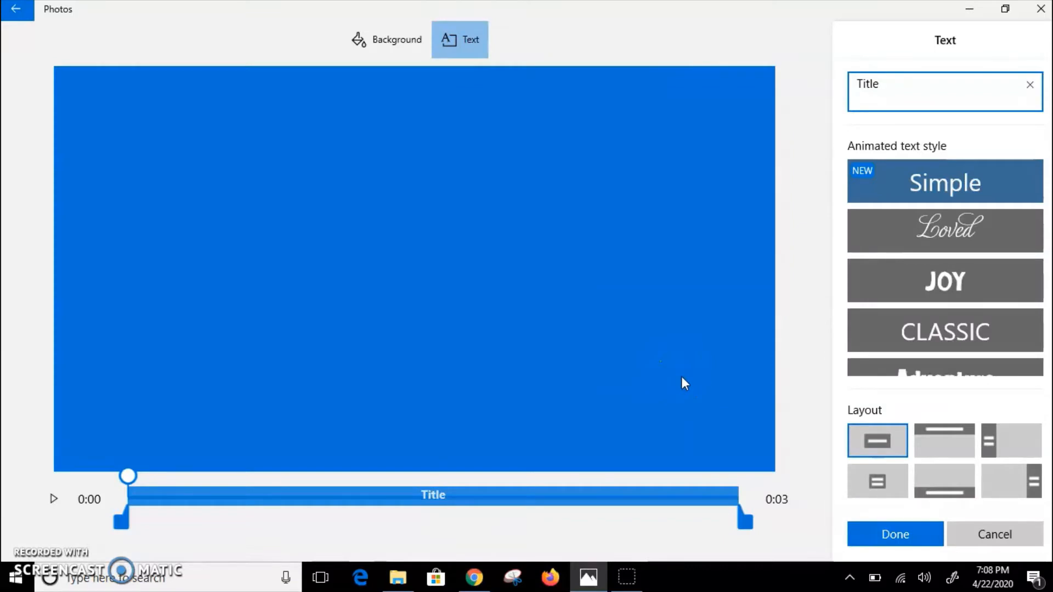
{"action": "key", "text": "BackSpace"}
{"action": "key", "text": "BackSpace"}
{"action": "key", "text": "BackSpace"}
{"action": "key", "text": "BackSpace"}
{"action": "key", "text": "BackSpace"}
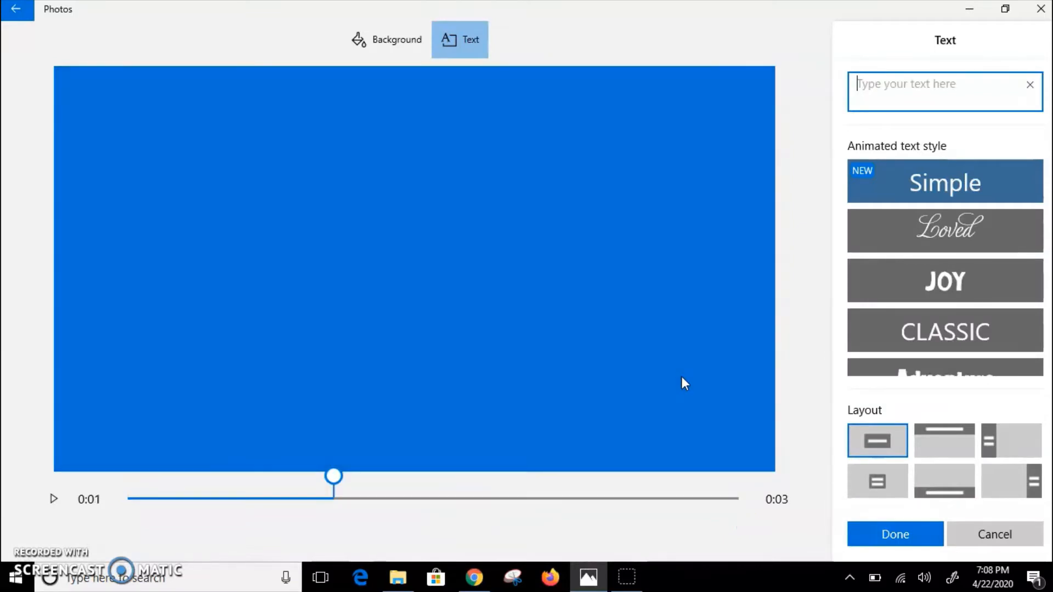
{"action": "type", "text": "Hello"}
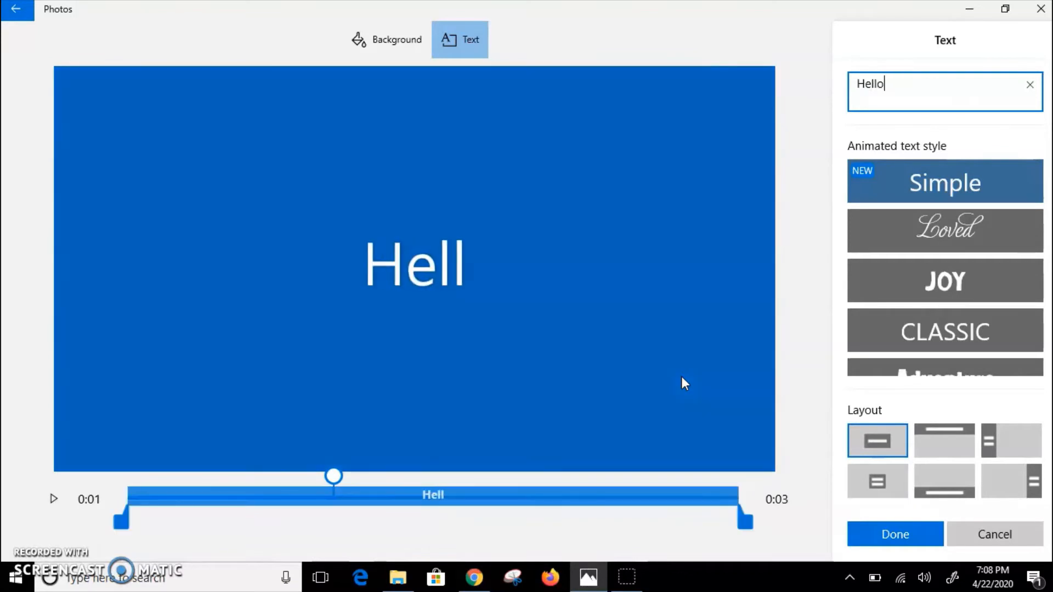
{"action": "left_click", "coordinate": [942, 222]}
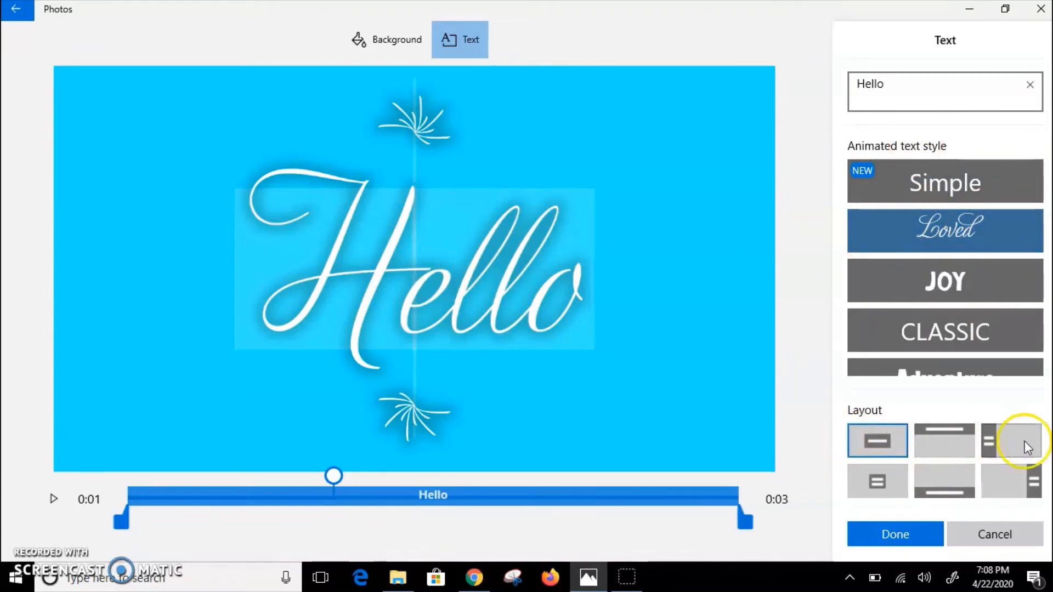
{"action": "left_click", "coordinate": [956, 446]}
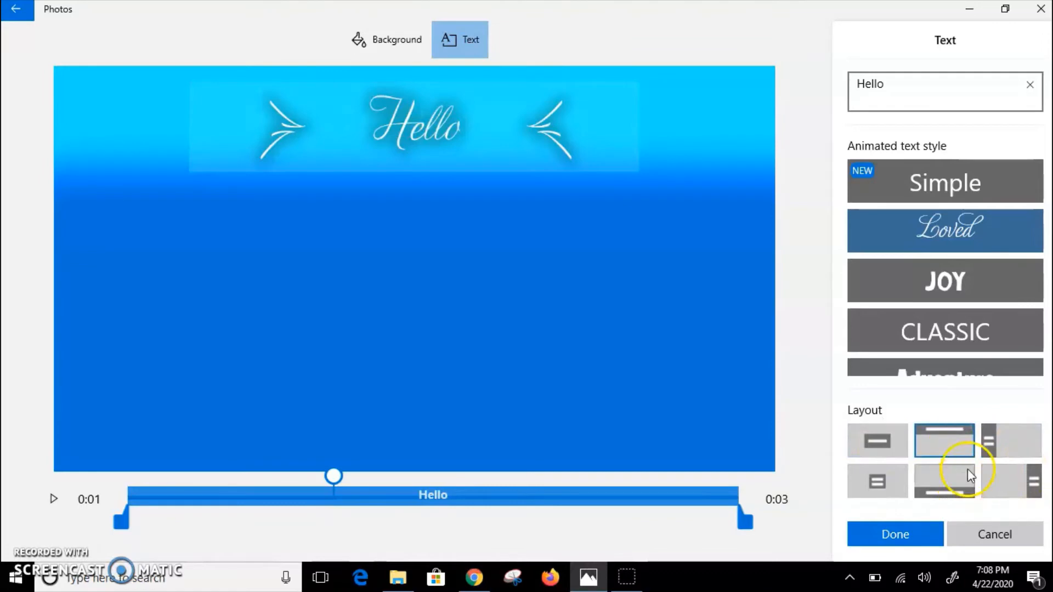
{"action": "left_click", "coordinate": [1005, 442]}
{"action": "left_click", "coordinate": [876, 480]}
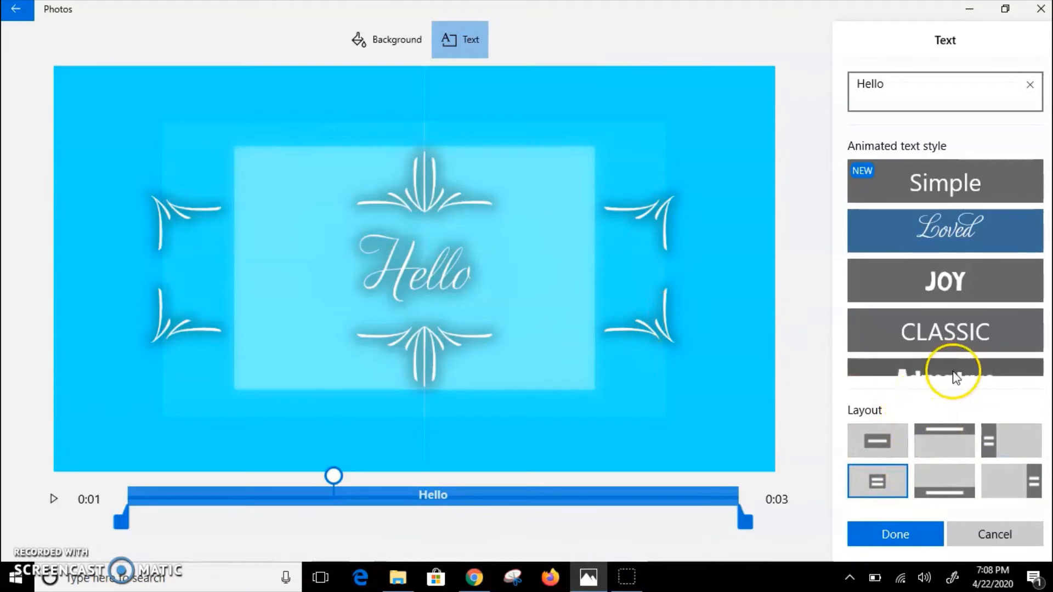
Step: Give the opening title card a purple background and apply the title card edits
{"action": "left_click", "coordinate": [386, 41]}
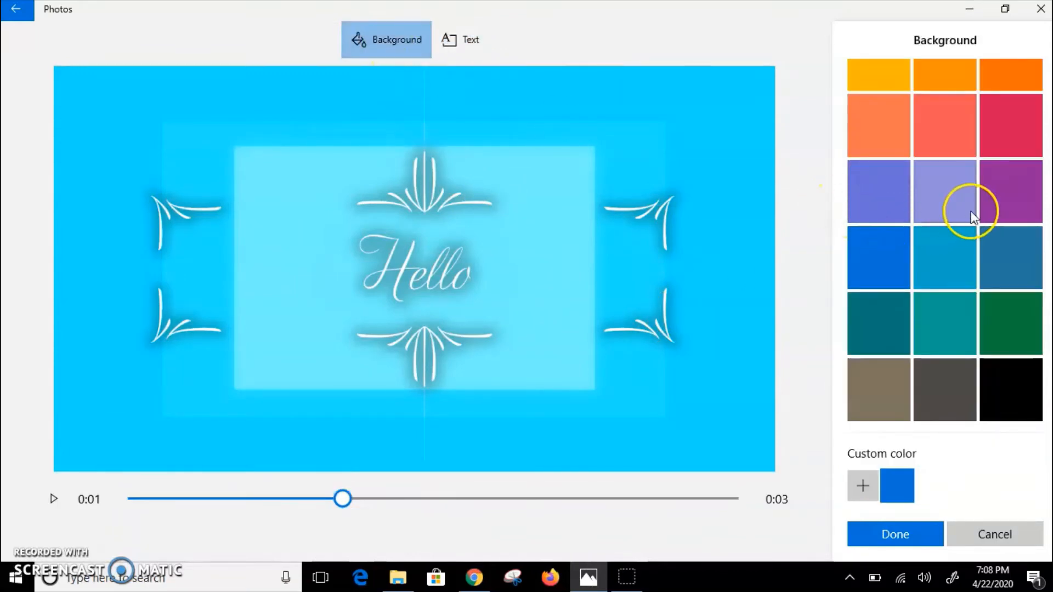
{"action": "left_click", "coordinate": [1000, 203]}
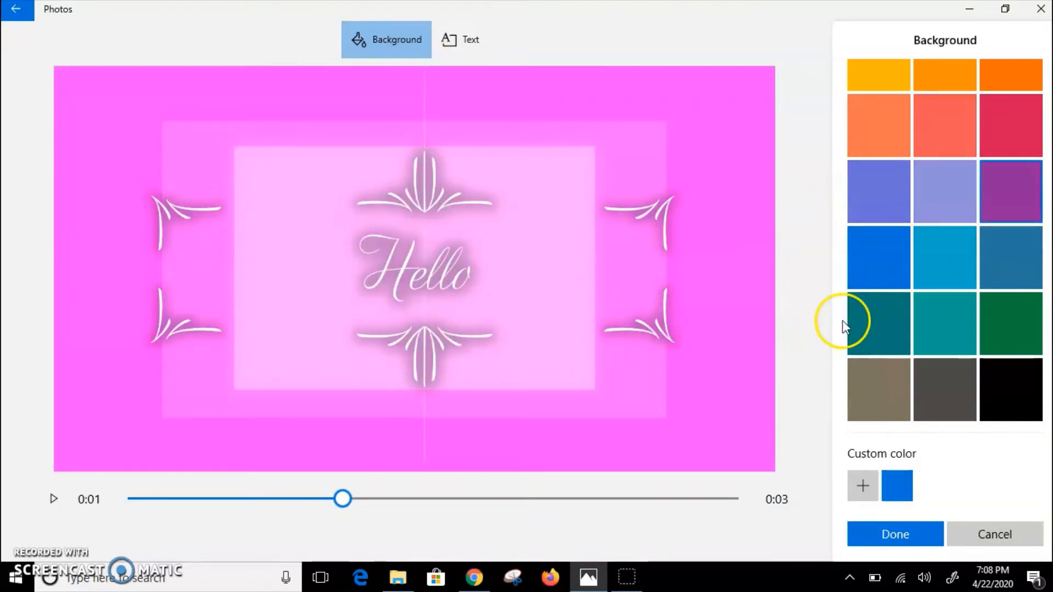
{"action": "left_click", "coordinate": [910, 540]}
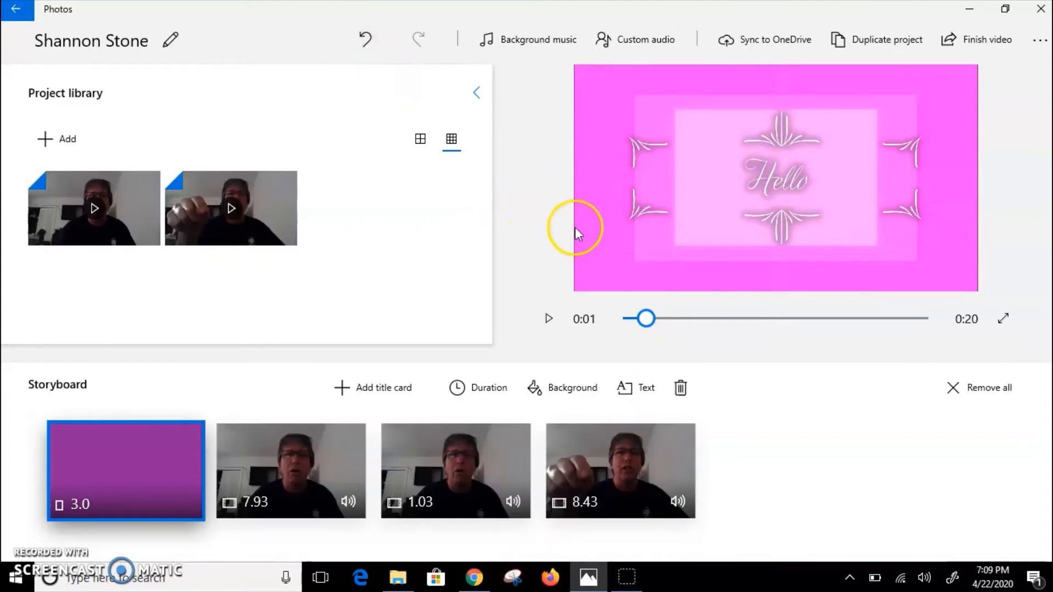
Step: Insert a title card before the 1.03-second clip and give it a dark green background
{"action": "left_click", "coordinate": [495, 456]}
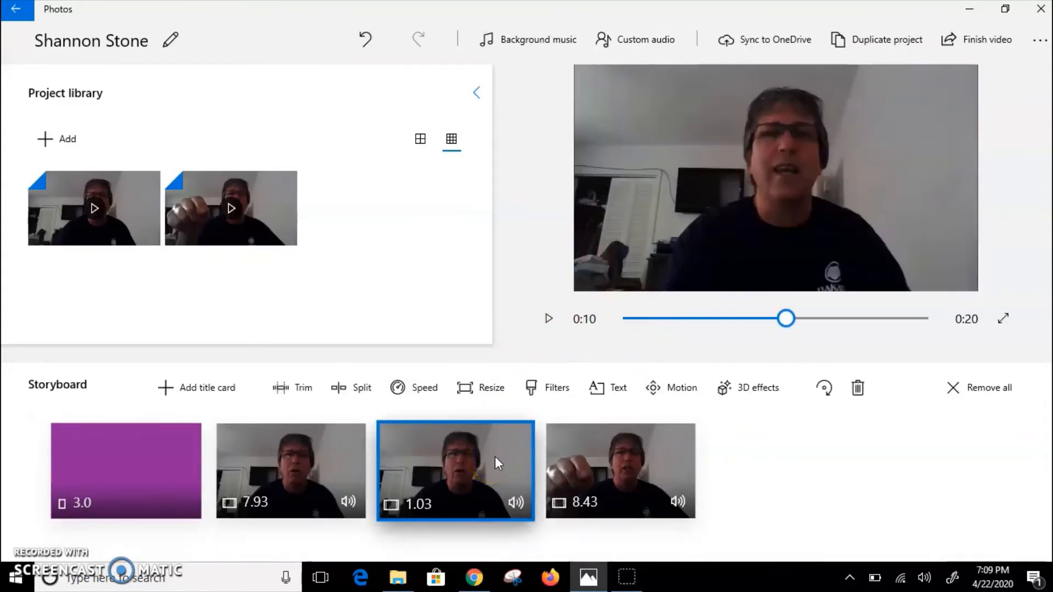
{"action": "left_click", "coordinate": [183, 393]}
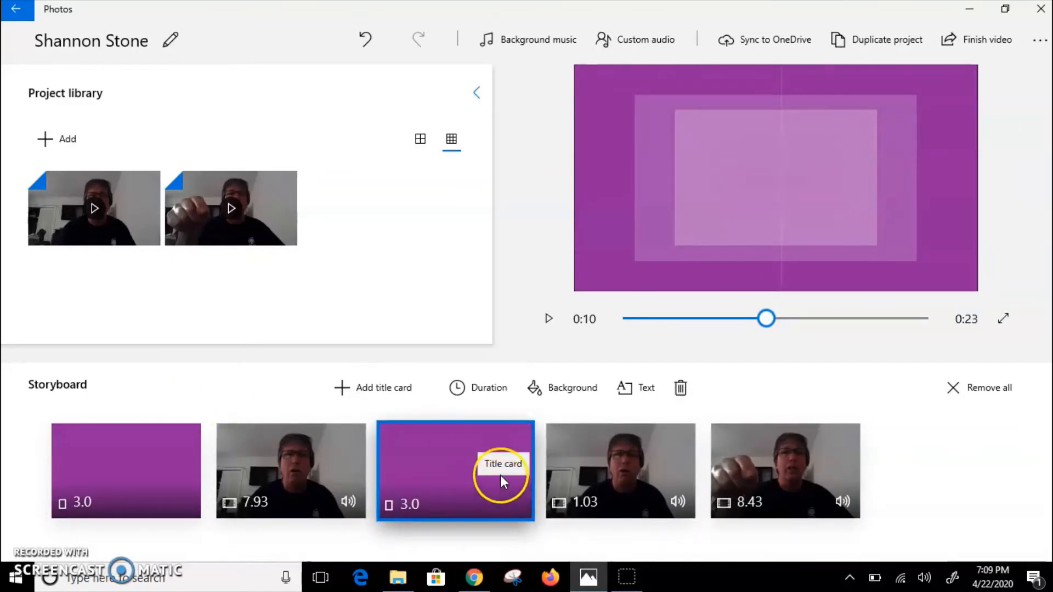
{"action": "left_click", "coordinate": [562, 391]}
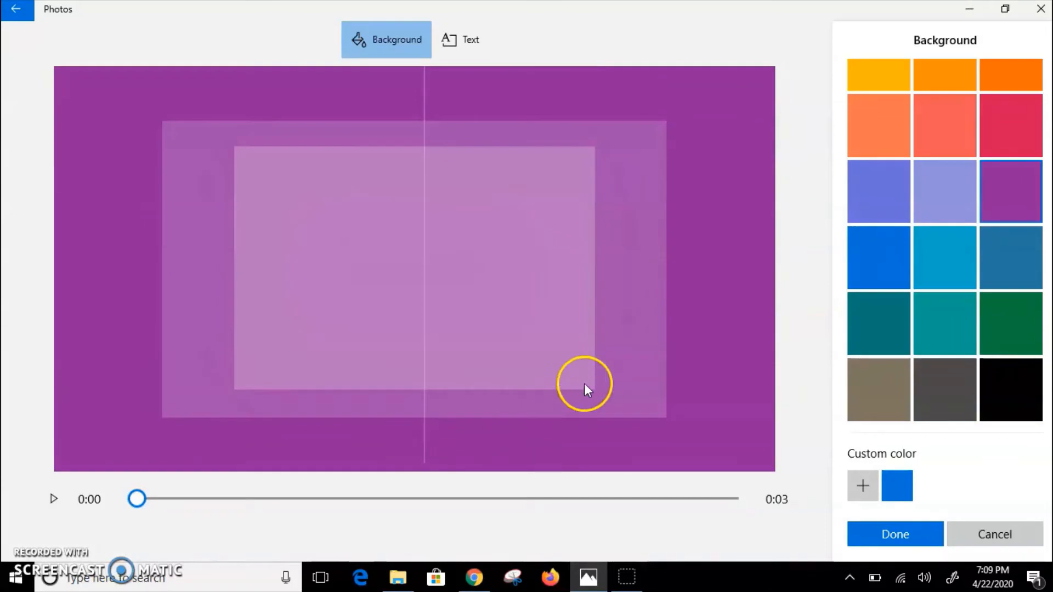
{"action": "left_click", "coordinate": [1024, 338]}
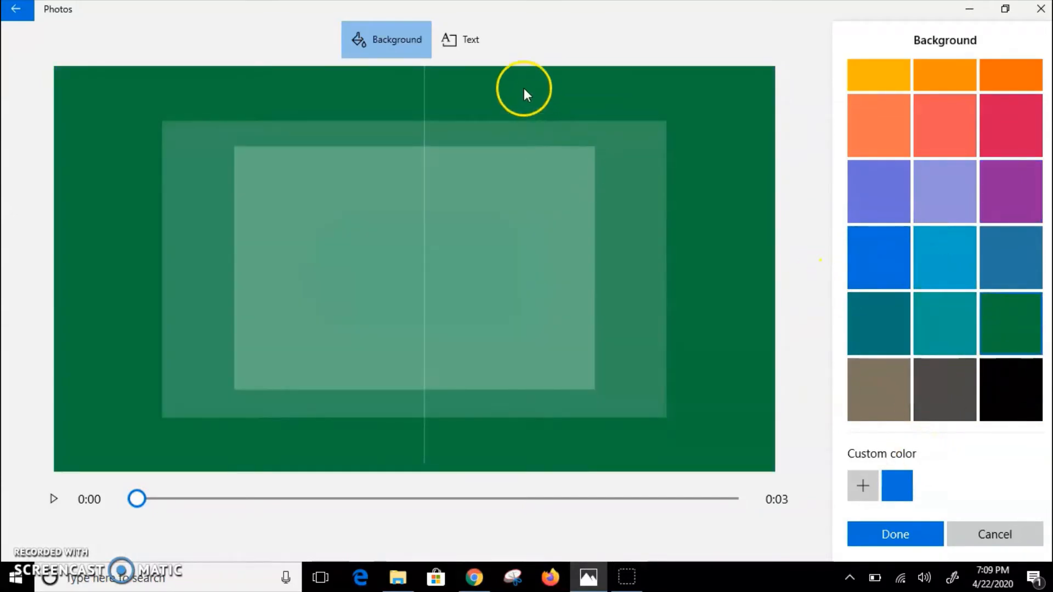
Step: Set the green title card's text to "I'm In The Middle" in the Joy style and apply it
{"action": "left_click", "coordinate": [480, 44]}
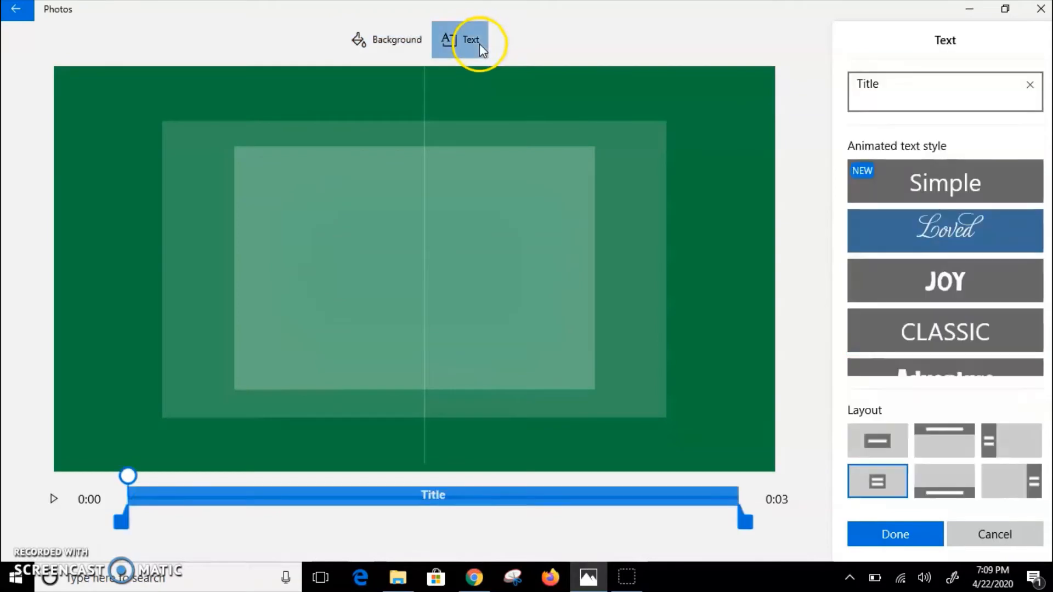
{"action": "left_click_drag", "start_coordinate": [881, 83], "coordinate": [808, 97]}
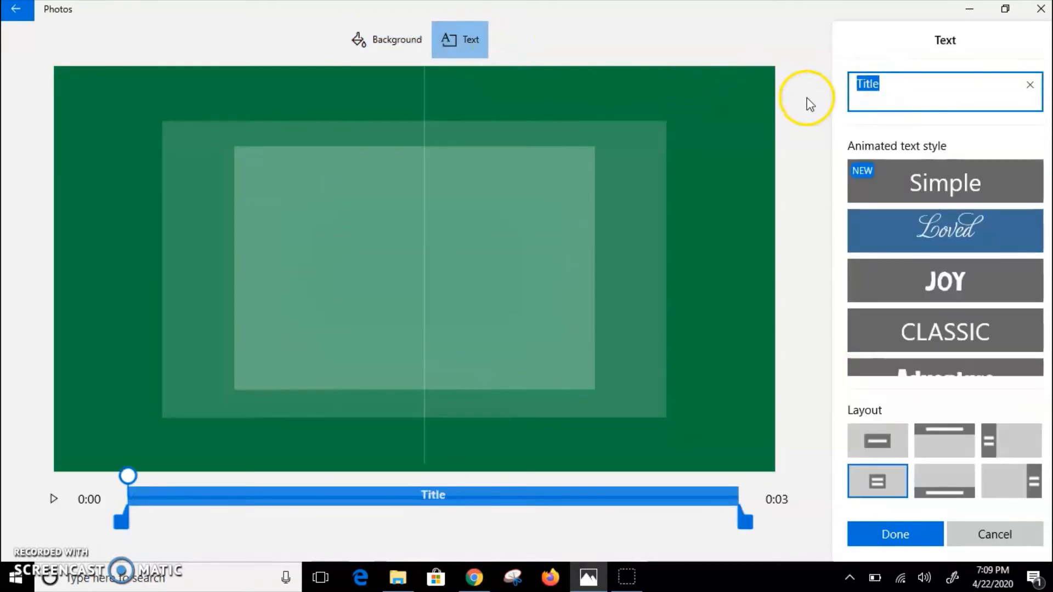
{"action": "type", "text": "I"}
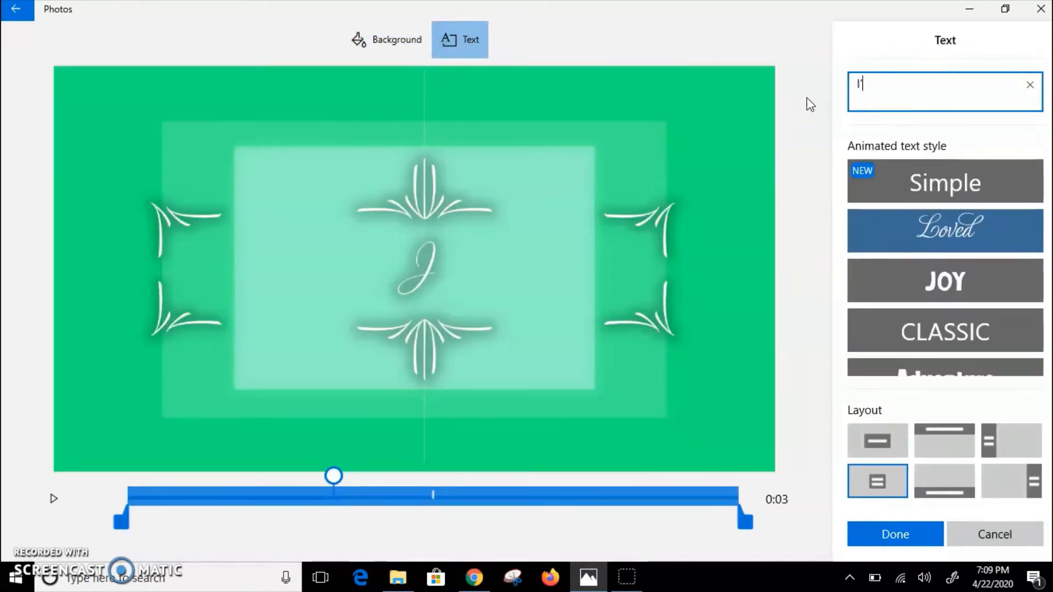
{"action": "type", "text": "'m In"}
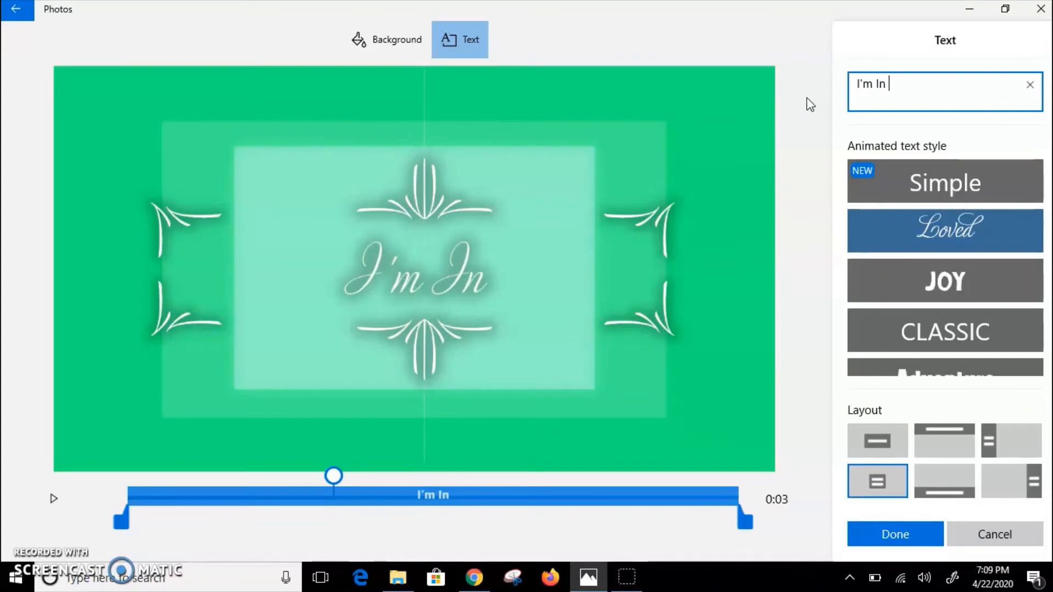
{"action": "type", "text": " The Midd"}
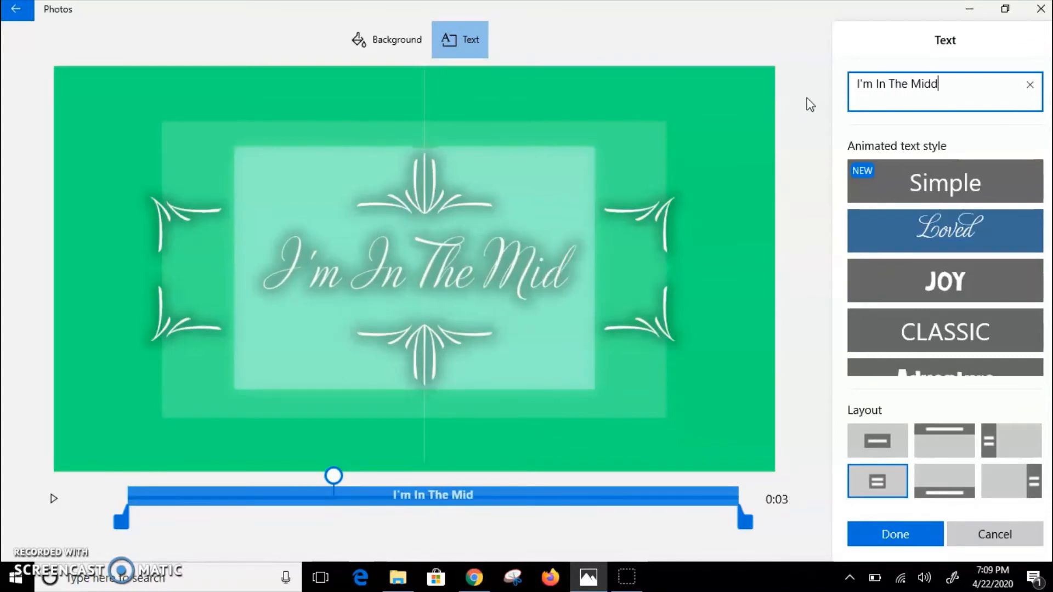
{"action": "type", "text": "le"}
{"action": "left_click", "coordinate": [947, 186]}
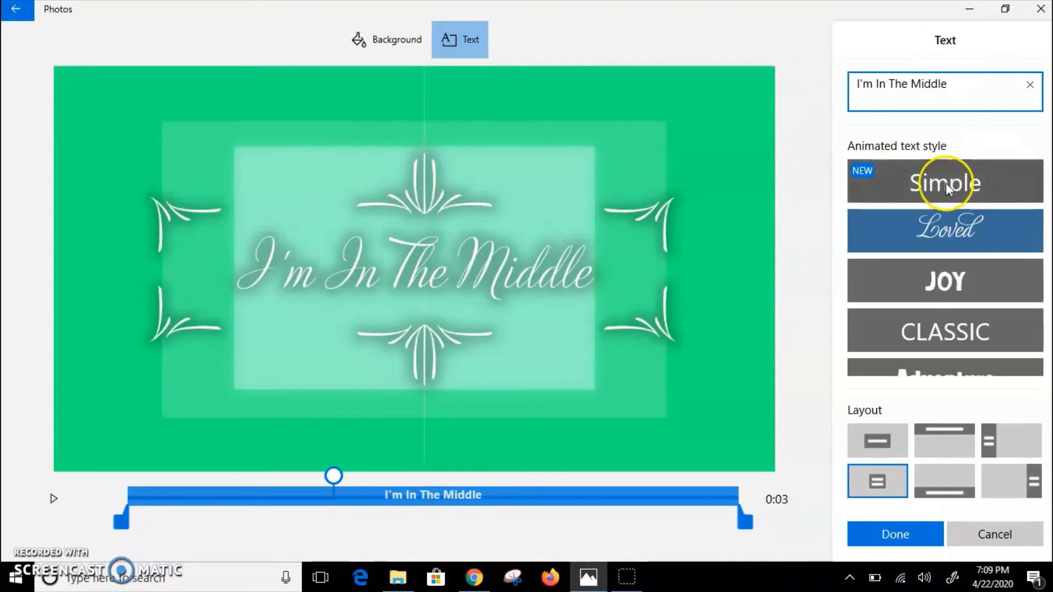
{"action": "left_click", "coordinate": [940, 281]}
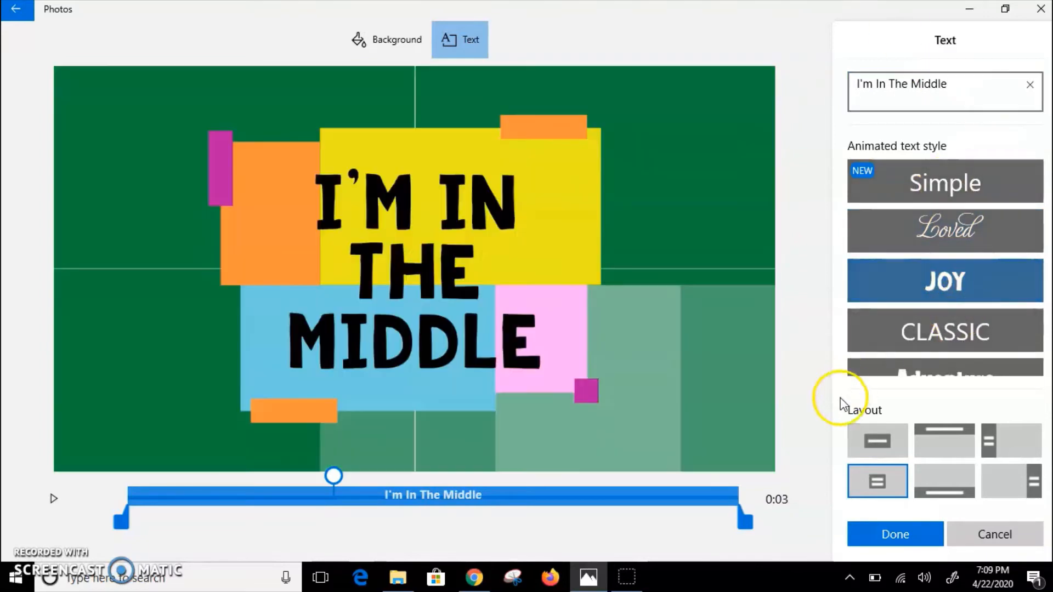
{"action": "left_click", "coordinate": [896, 531]}
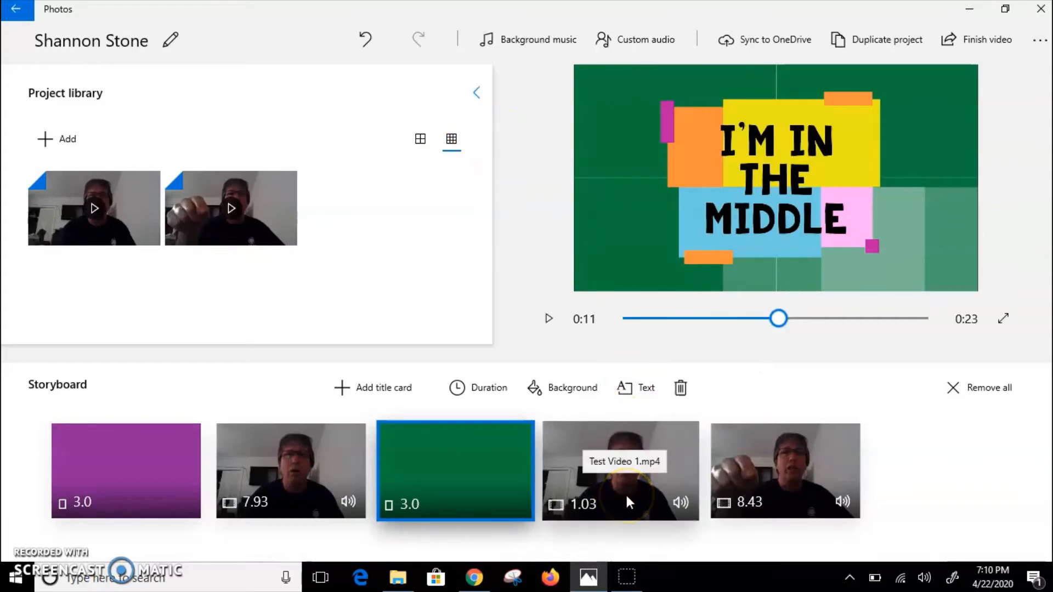
Step: Add a text caption reading "Counting Down" to the 7.93-second clip
{"action": "left_click", "coordinate": [630, 480]}
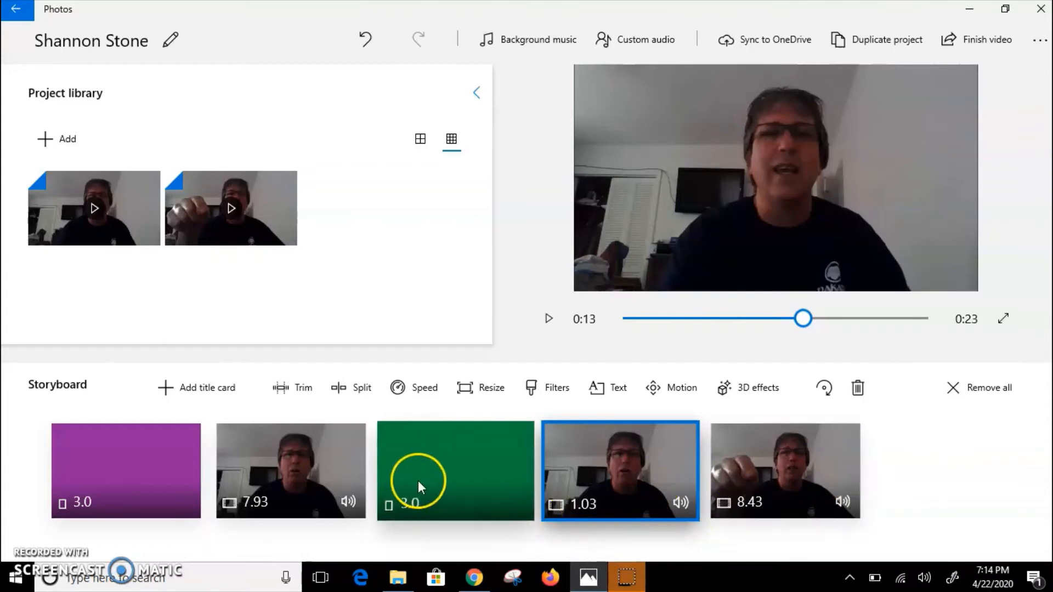
{"action": "left_click", "coordinate": [317, 467]}
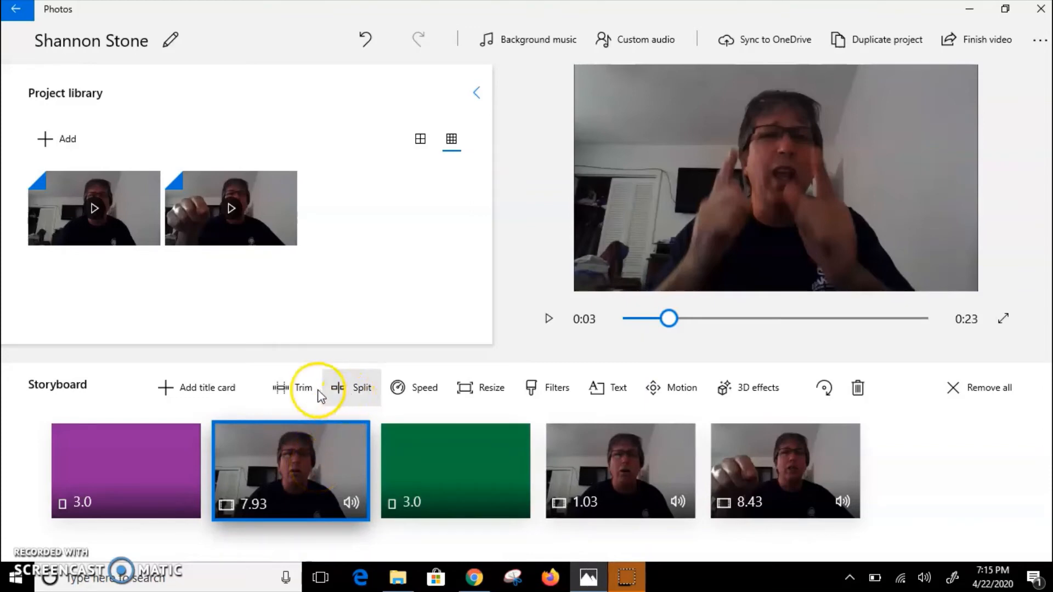
{"action": "left_click", "coordinate": [613, 392]}
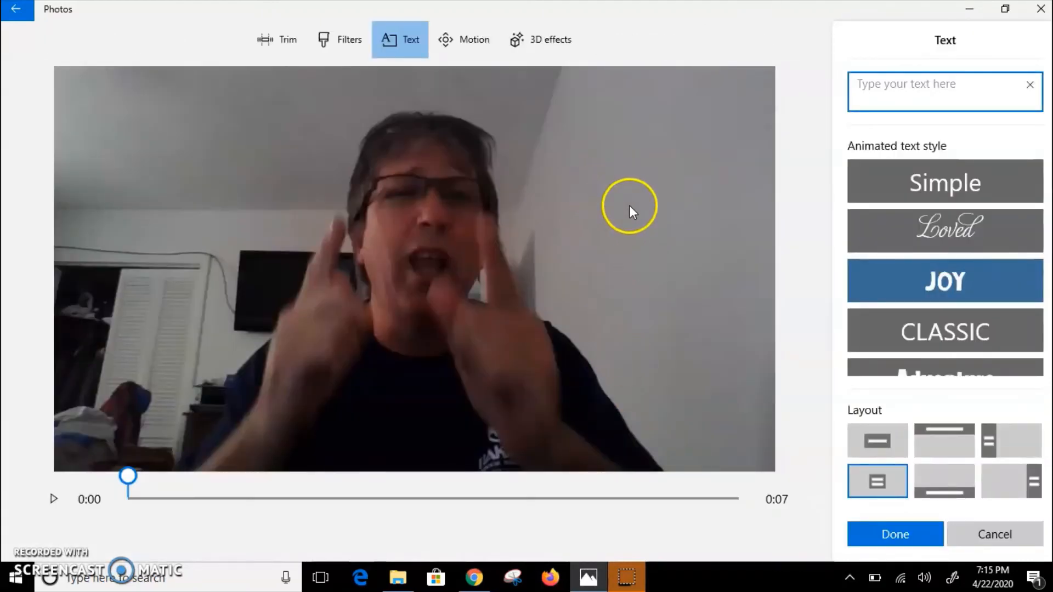
{"action": "left_click", "coordinate": [961, 100]}
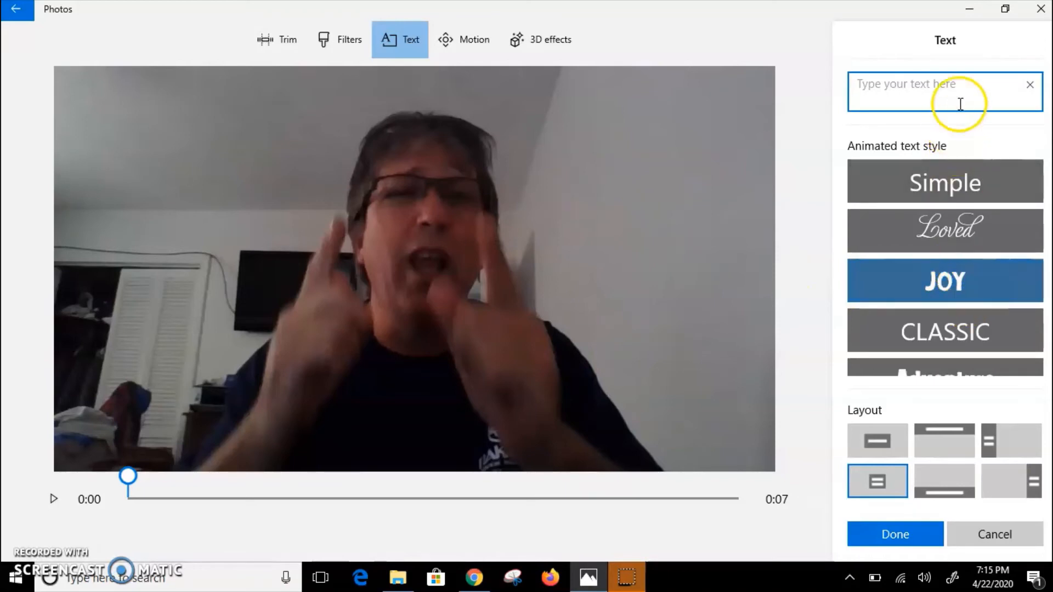
{"action": "type", "text": "C"}
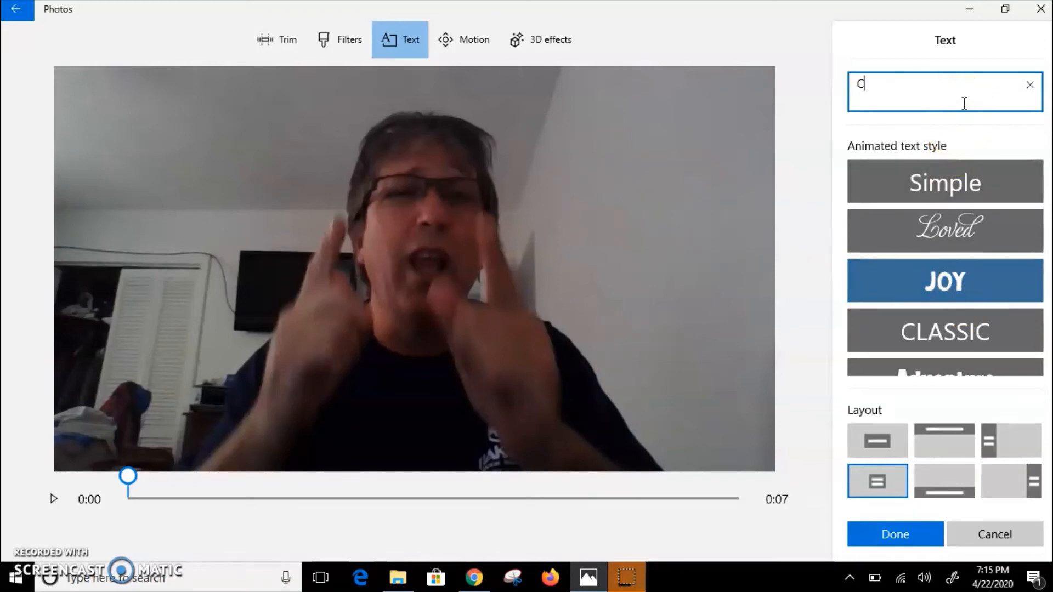
{"action": "type", "text": "ounting Down"}
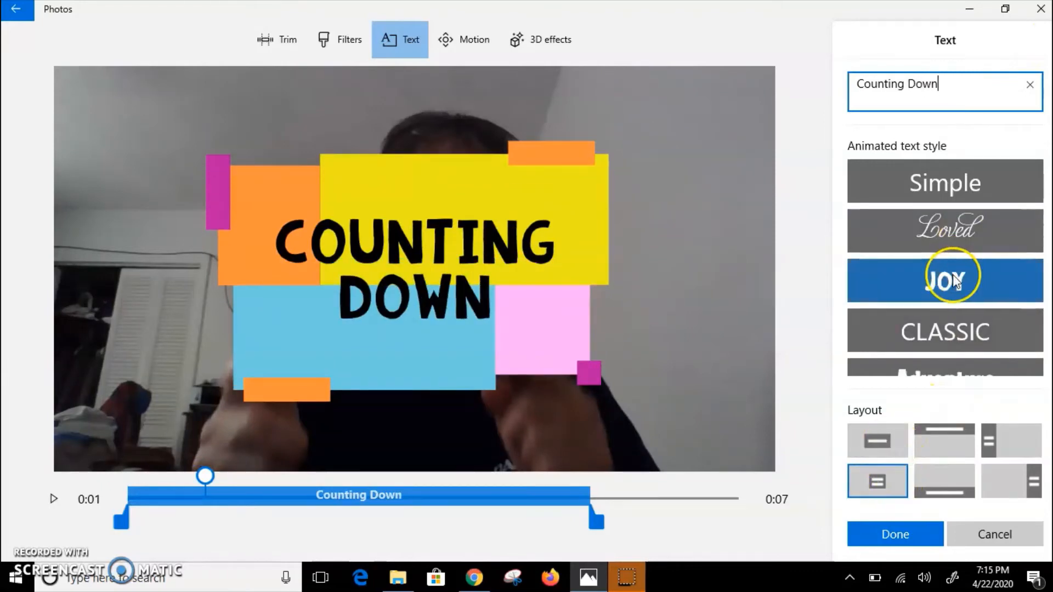
Step: Try the Loved, Simple and Classic styles on the caption, choose Adventure, view the motion options and apply the clip edits
{"action": "left_click", "coordinate": [961, 232]}
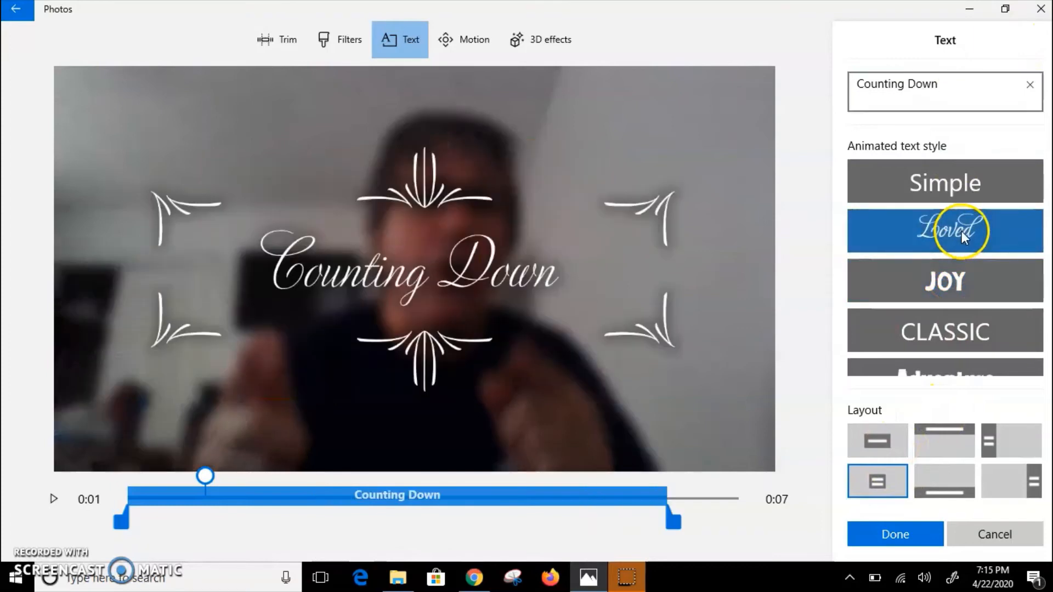
{"action": "left_click", "coordinate": [965, 183]}
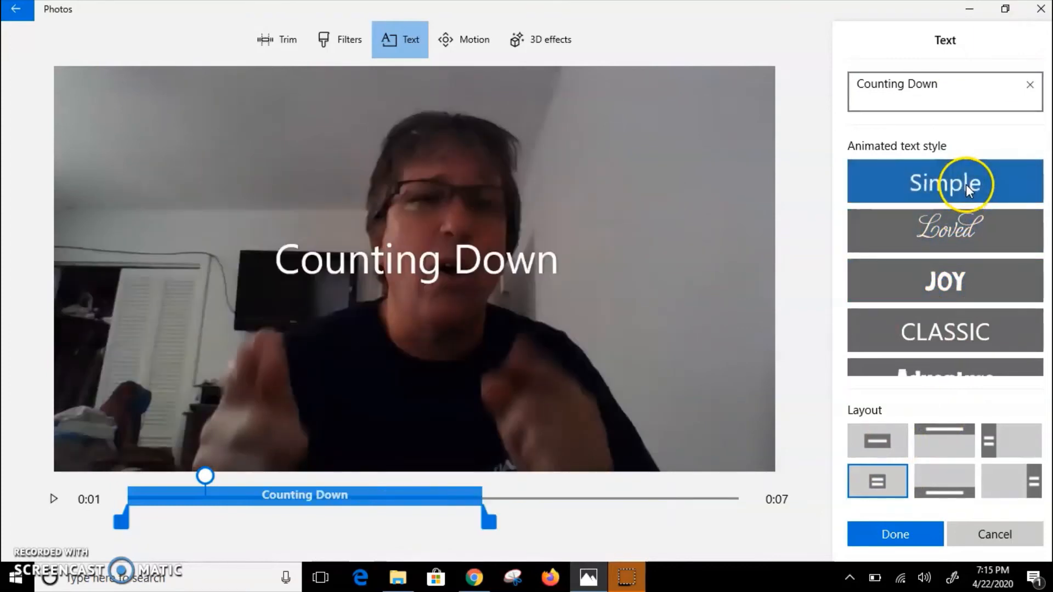
{"action": "left_click", "coordinate": [998, 331]}
{"action": "scroll", "coordinate": [998, 329], "scroll_direction": "down", "scroll_amount": 1}
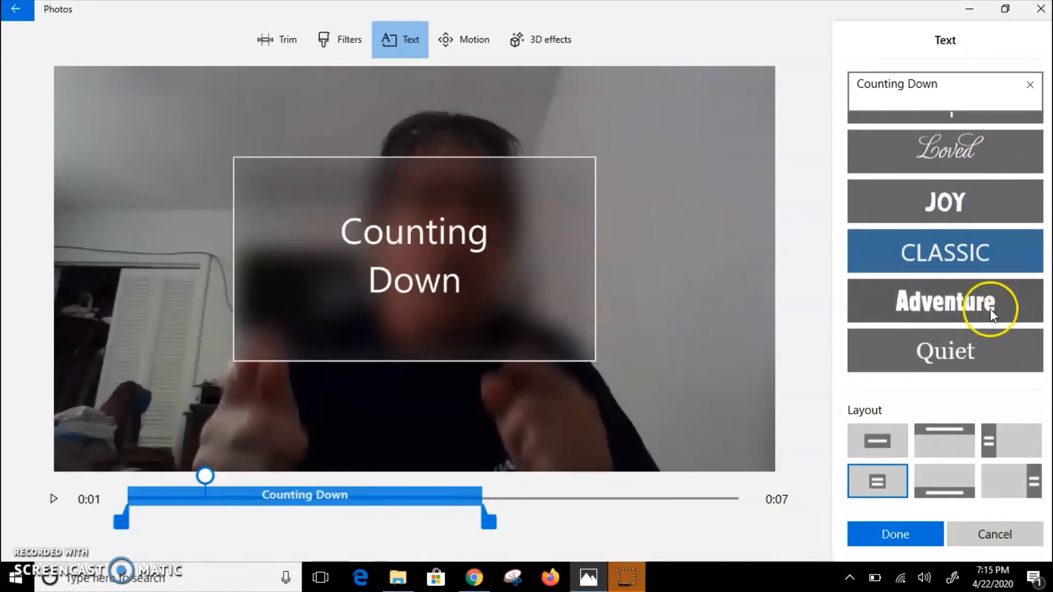
{"action": "left_click", "coordinate": [989, 307]}
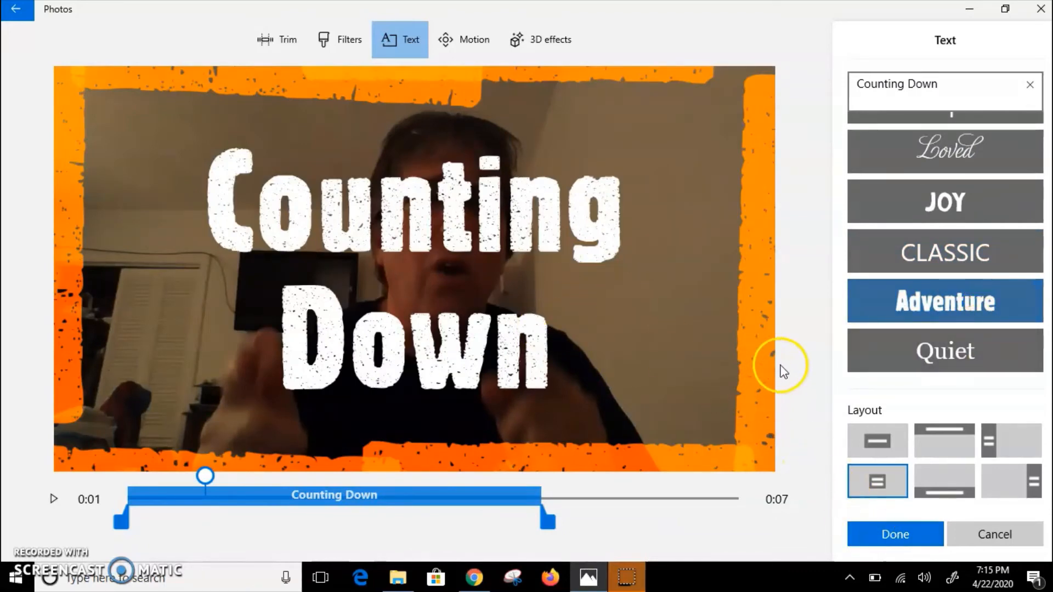
{"action": "left_click", "coordinate": [463, 40]}
{"action": "left_click", "coordinate": [906, 535]}
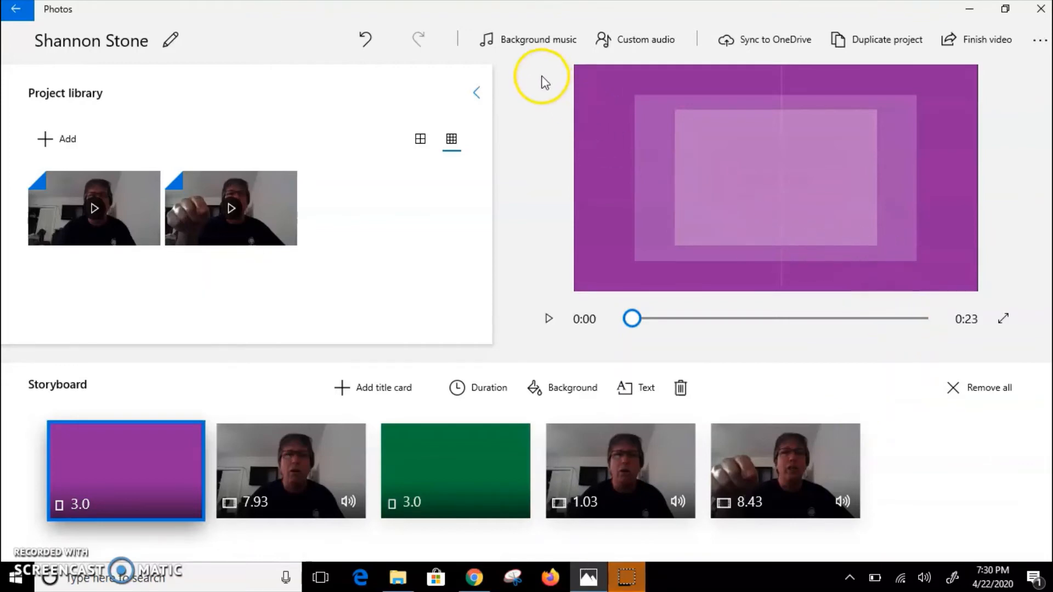
Step: Add the recommended track Clown Parade as background music, keeping the video synced to the music's beat
{"action": "left_click", "coordinate": [546, 47]}
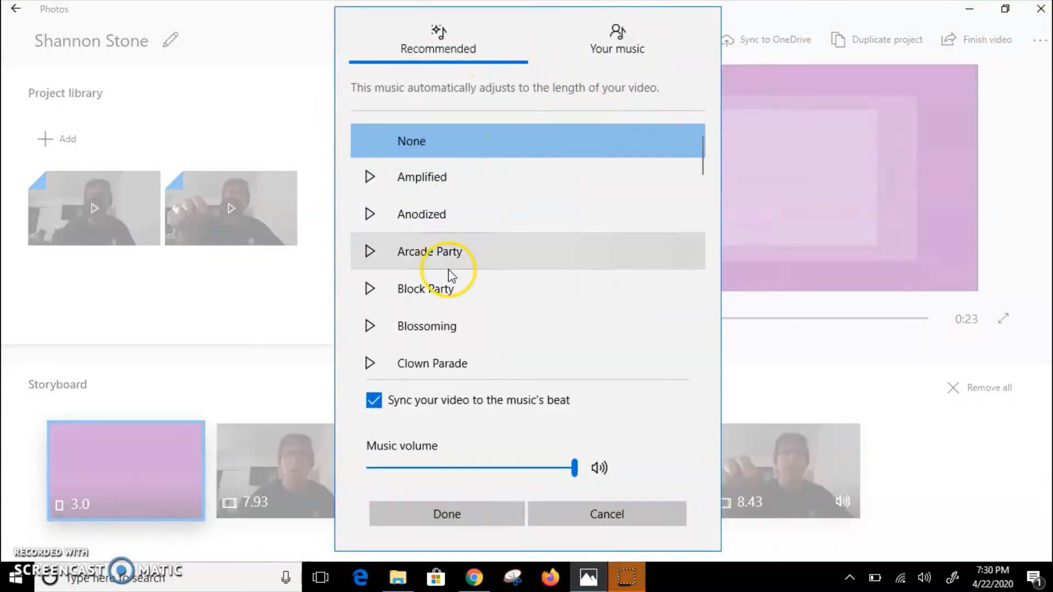
{"action": "left_click", "coordinate": [458, 367]}
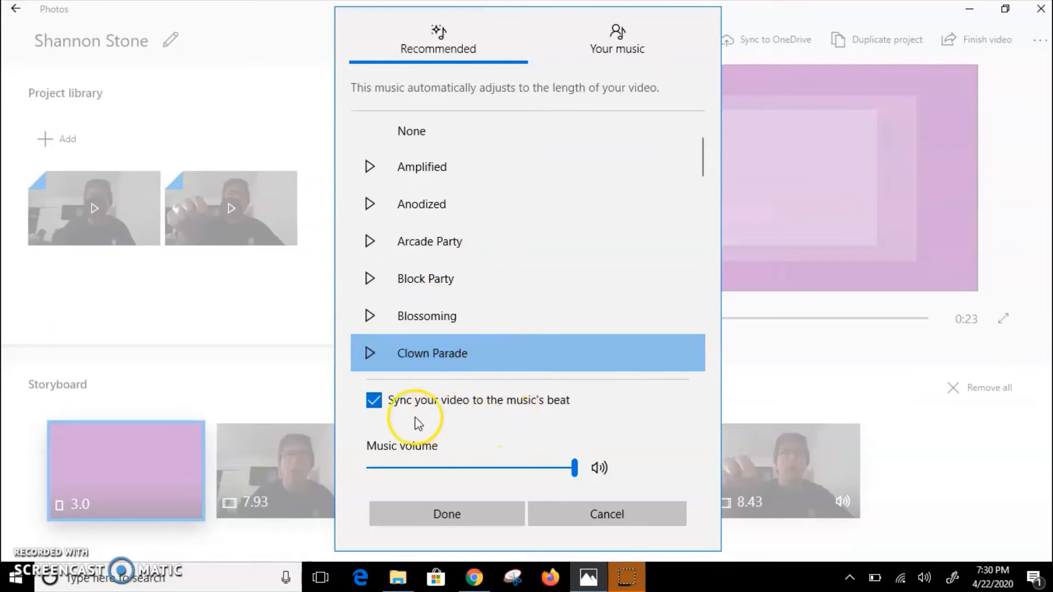
{"action": "left_click", "coordinate": [485, 511]}
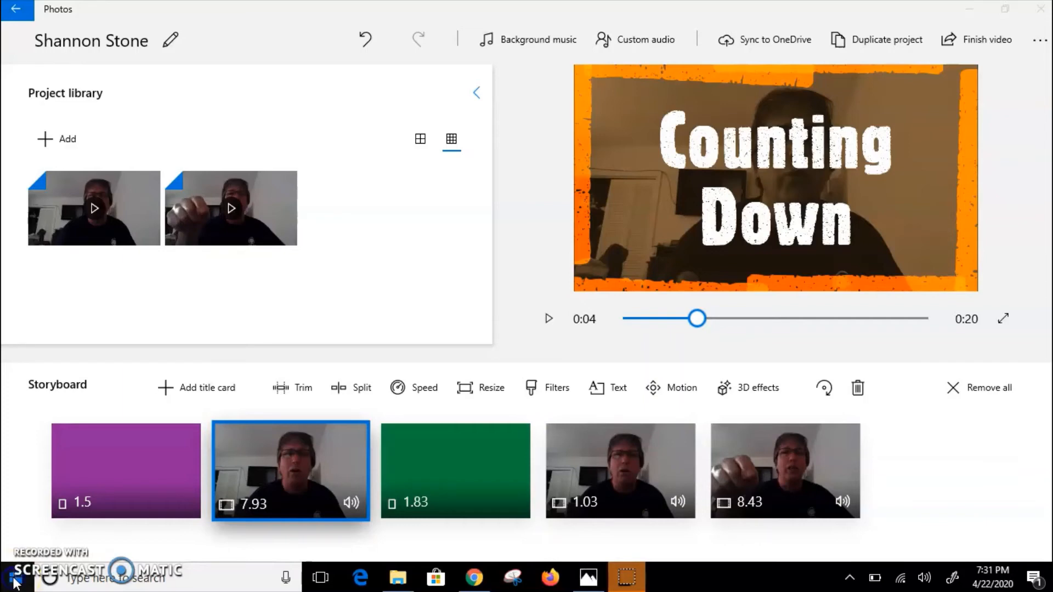
Step: Open the Voice Recorder app and allow it to access the microphone
{"action": "left_click", "coordinate": [15, 581]}
{"action": "scroll", "coordinate": [92, 340], "scroll_direction": "down", "scroll_amount": 15}
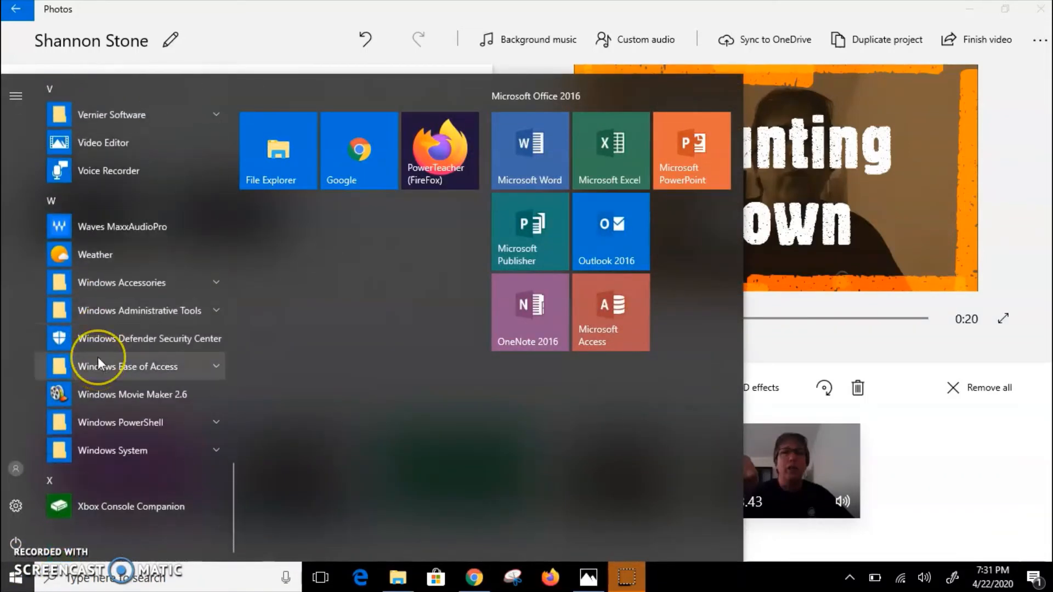
{"action": "scroll", "coordinate": [97, 357], "scroll_direction": "up", "scroll_amount": 3}
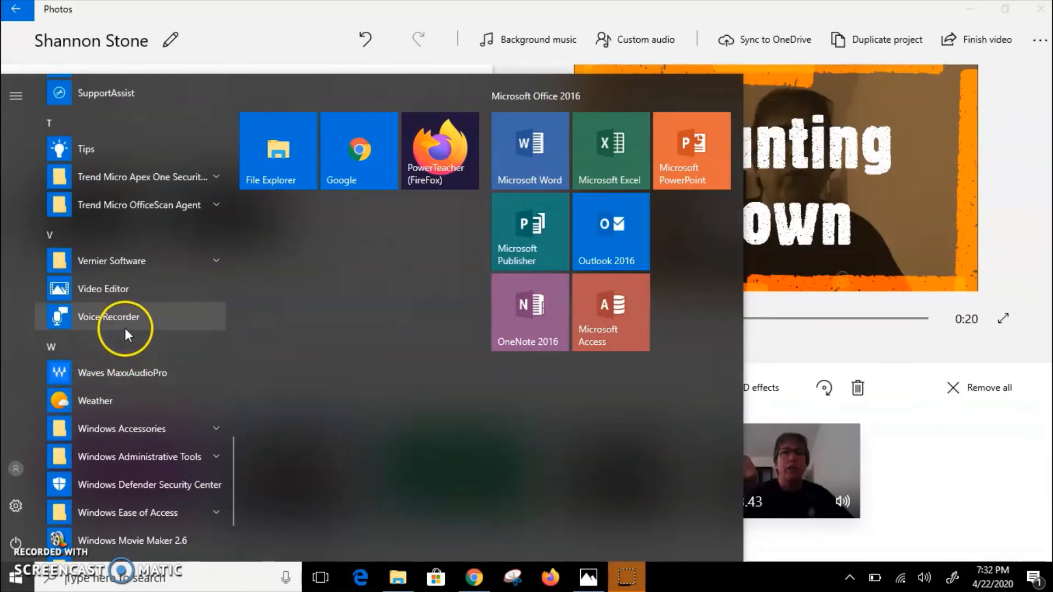
{"action": "left_click", "coordinate": [124, 324]}
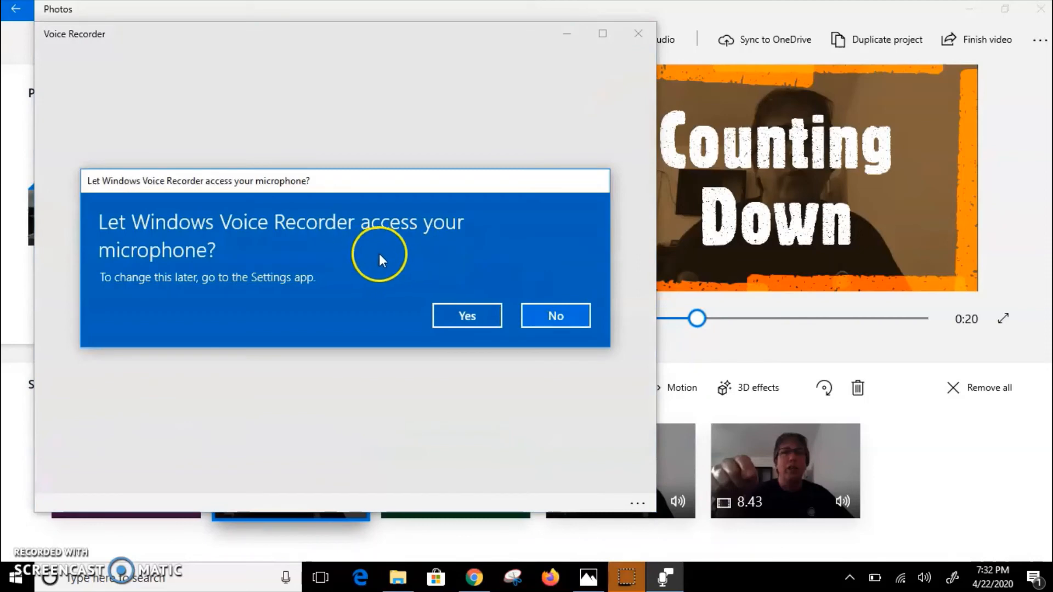
{"action": "left_click", "coordinate": [459, 316]}
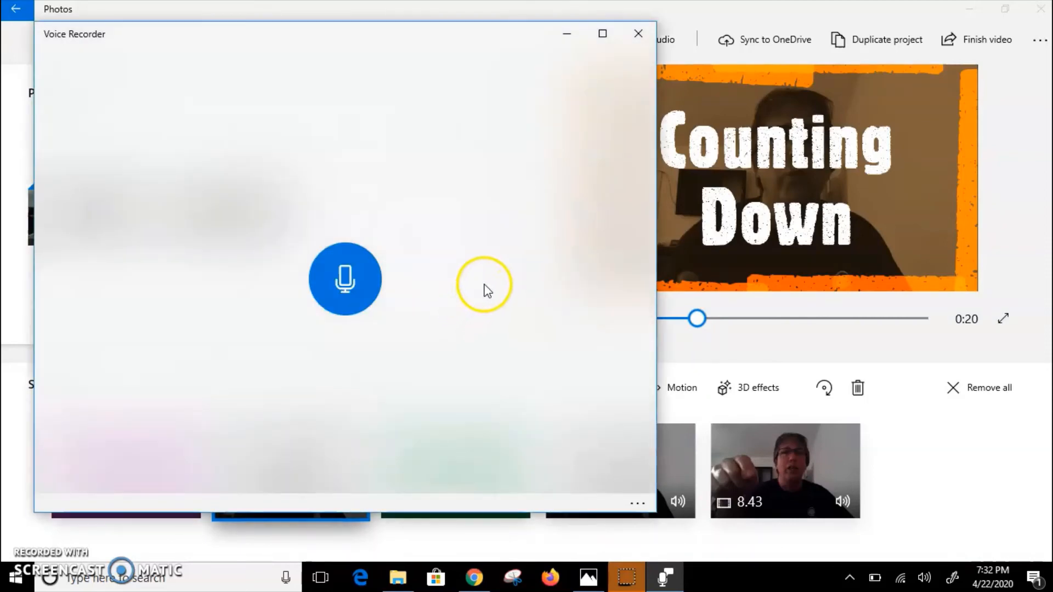
Step: Record a voice narration about 6 seconds long and stop the recording
{"action": "left_click", "coordinate": [351, 274]}
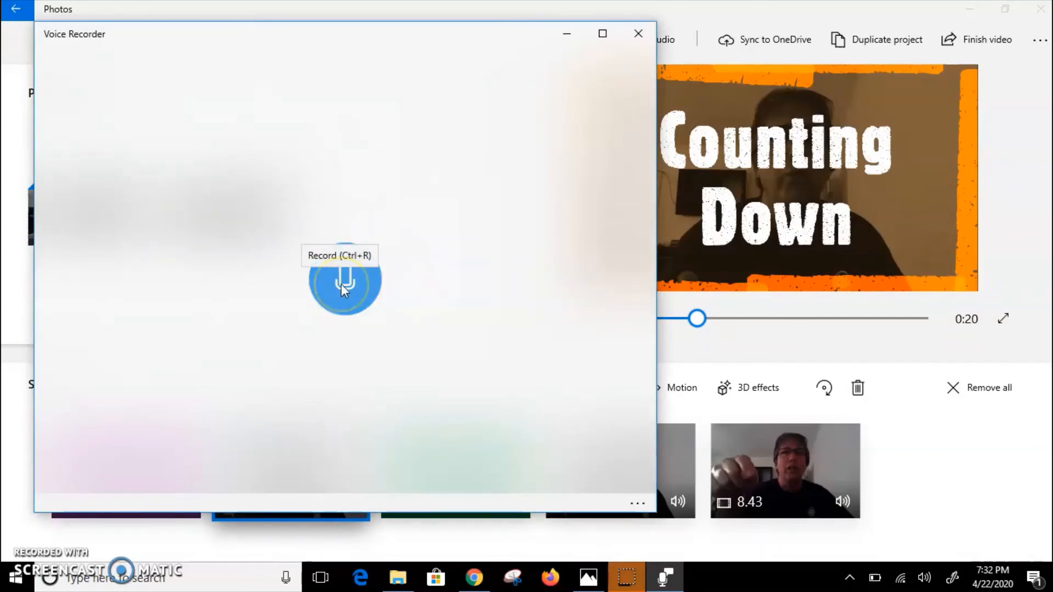
{"action": "left_click", "coordinate": [341, 285]}
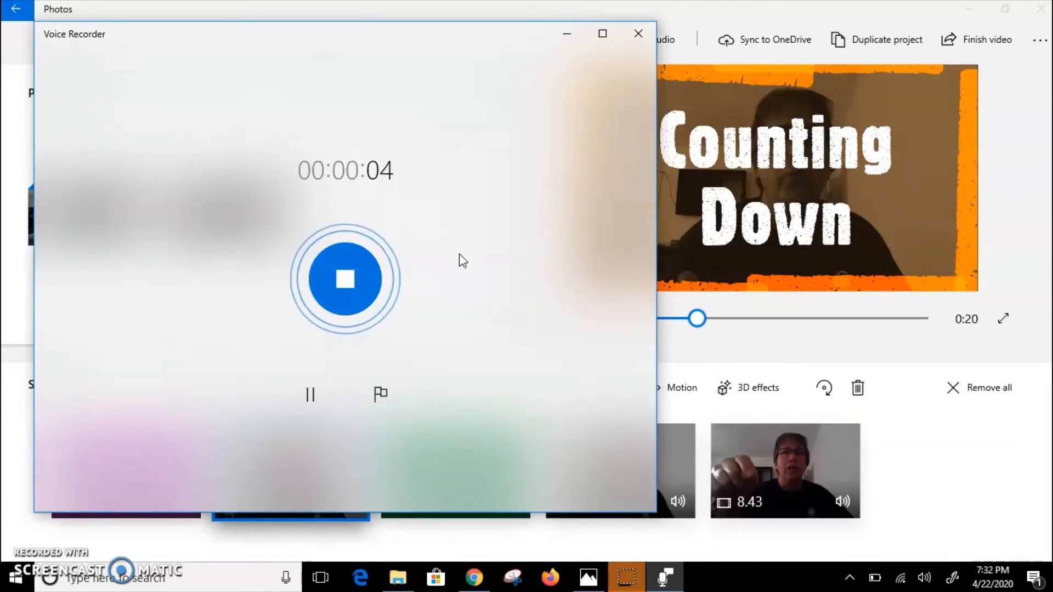
{"action": "left_click", "coordinate": [353, 300]}
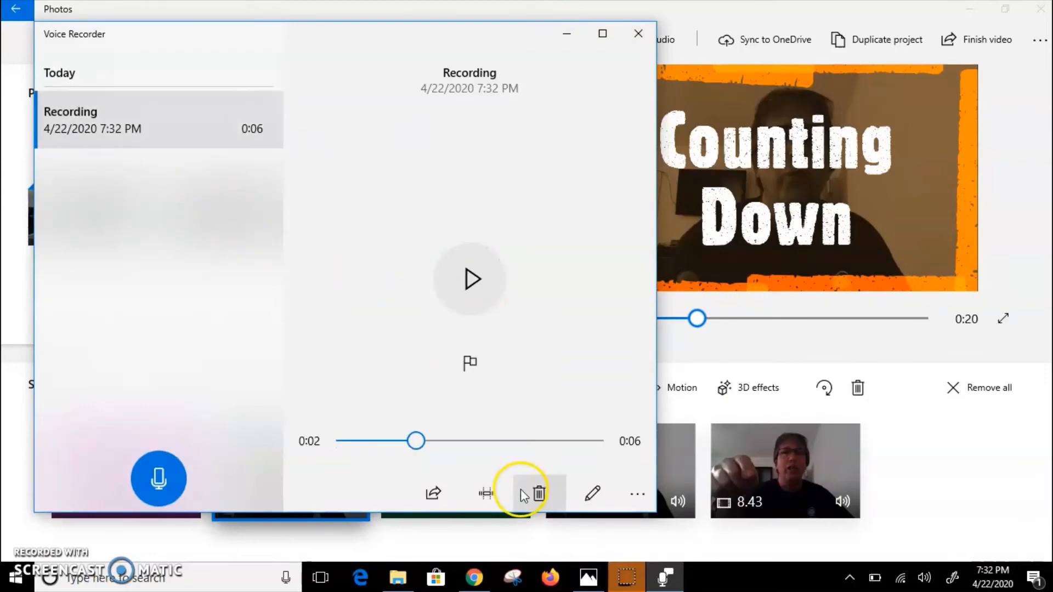
Step: View the recording's file location, close that folder and minimize Voice Recorder to return to the video project
{"action": "left_click", "coordinate": [638, 491]}
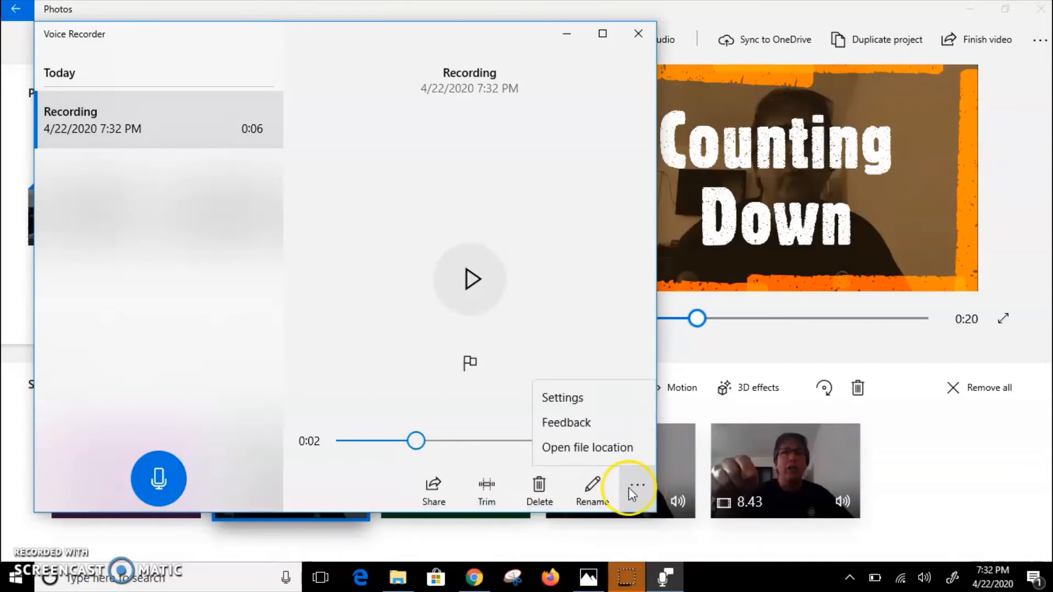
{"action": "left_click", "coordinate": [604, 448]}
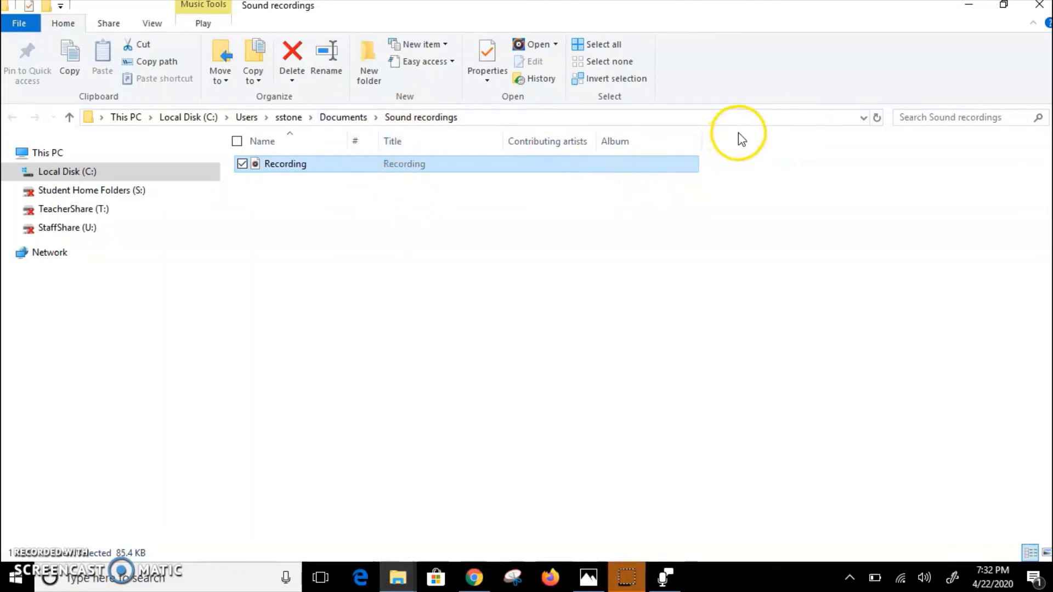
{"action": "left_click", "coordinate": [1041, 7]}
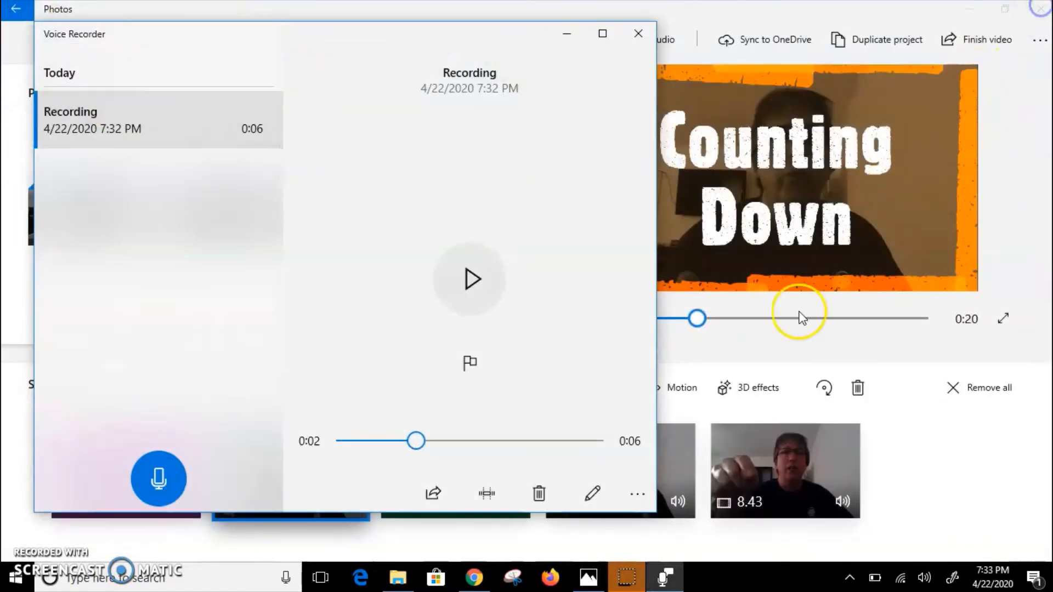
{"action": "left_click", "coordinate": [567, 37]}
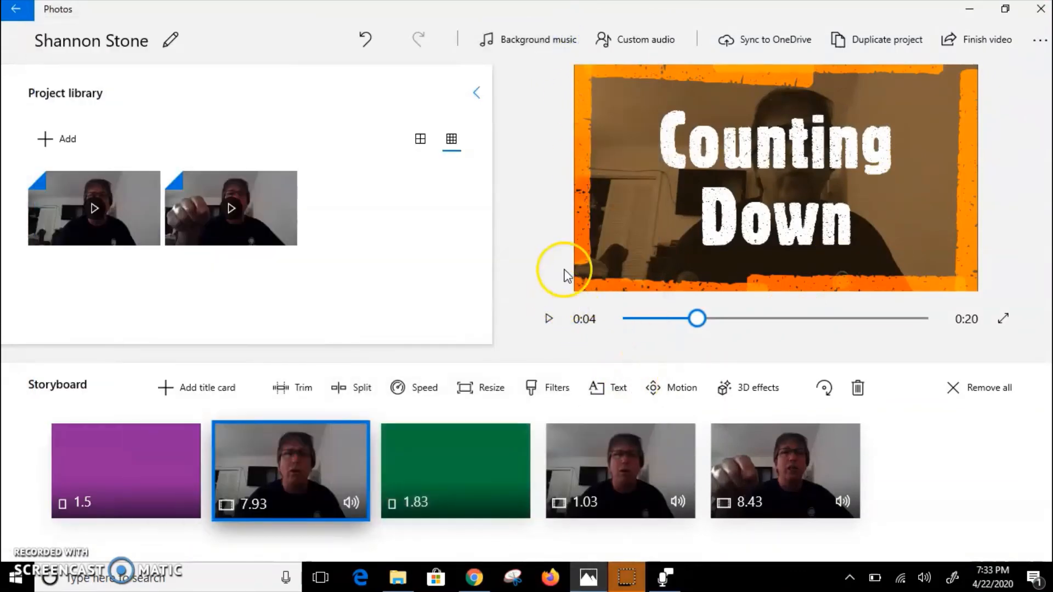
Step: Add the Recording file from the Sound recordings folder in Documents as custom audio, starting at the 1.03-second clip
{"action": "left_click", "coordinate": [613, 479]}
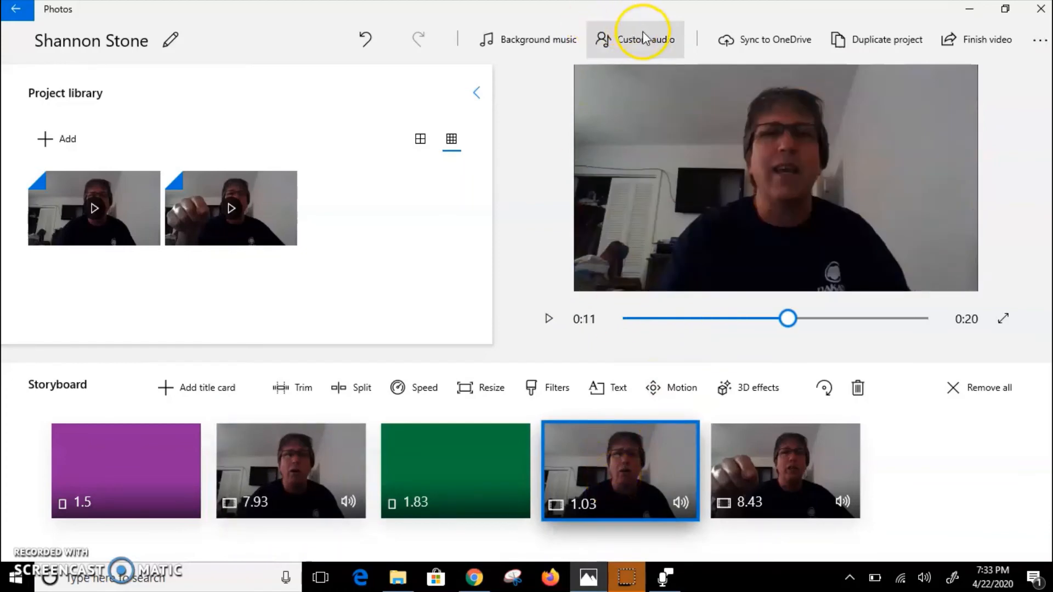
{"action": "left_click", "coordinate": [636, 44]}
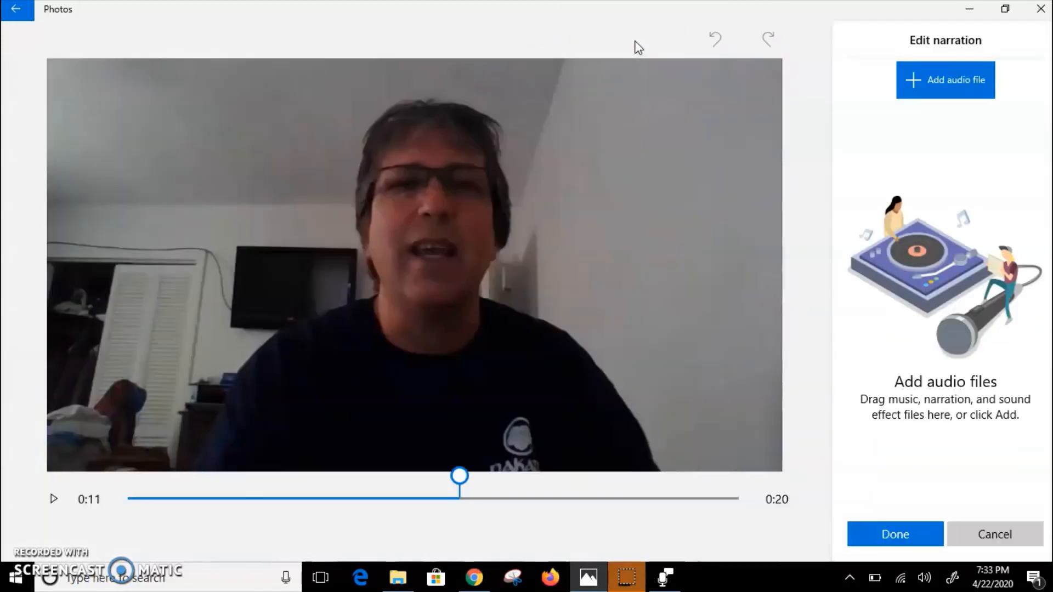
{"action": "left_click", "coordinate": [901, 85]}
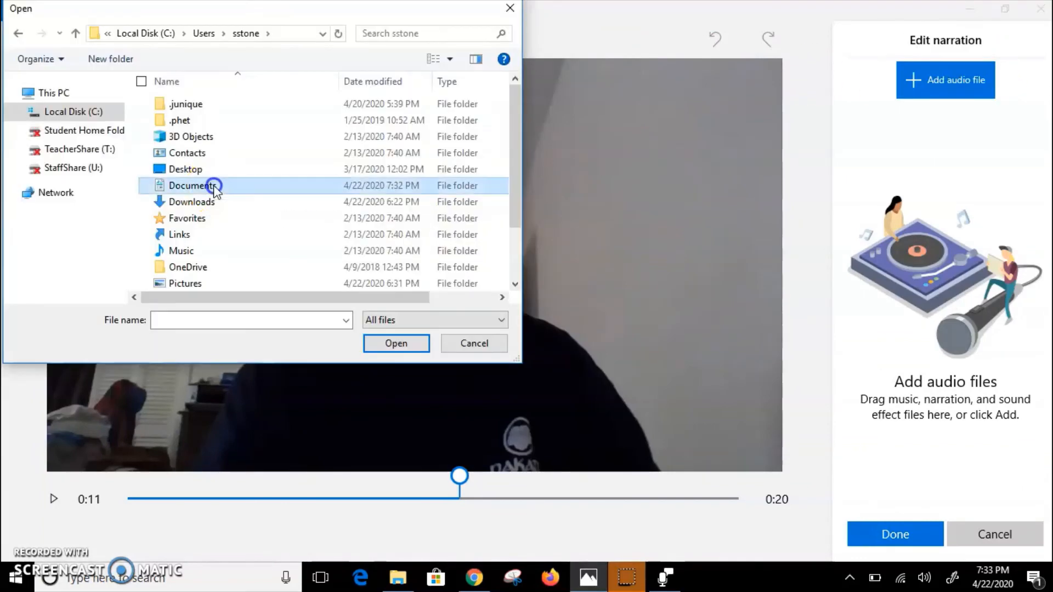
{"action": "double_click", "coordinate": [212, 181]}
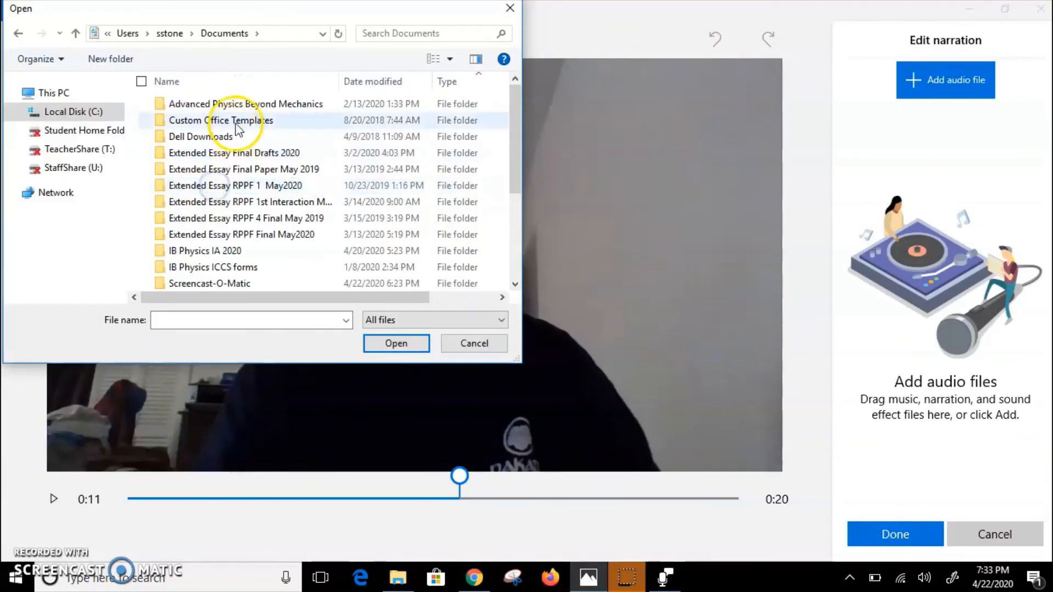
{"action": "scroll", "coordinate": [232, 169], "scroll_direction": "down", "scroll_amount": 2}
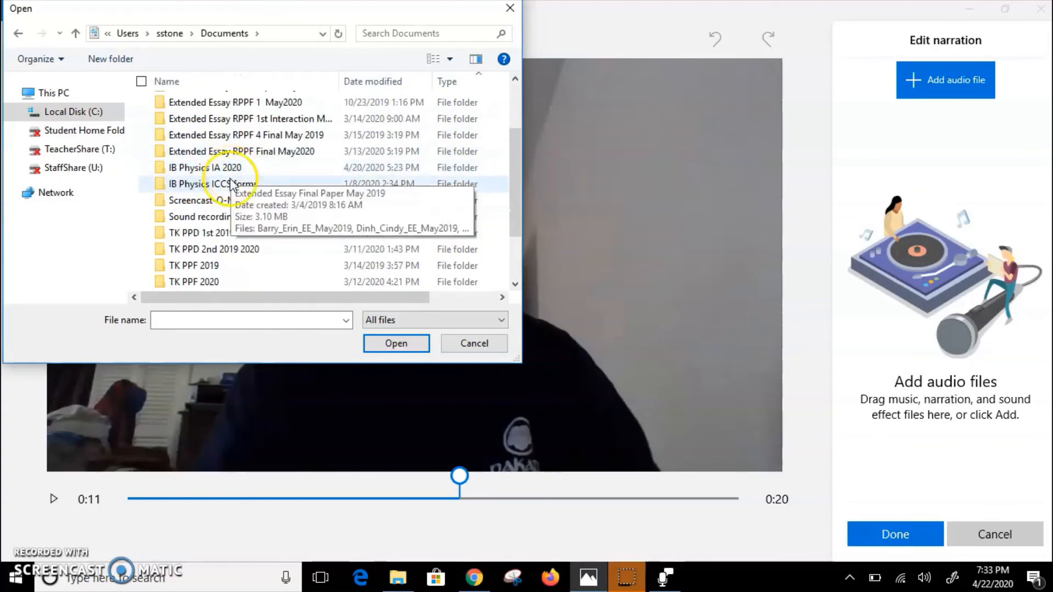
{"action": "double_click", "coordinate": [221, 218]}
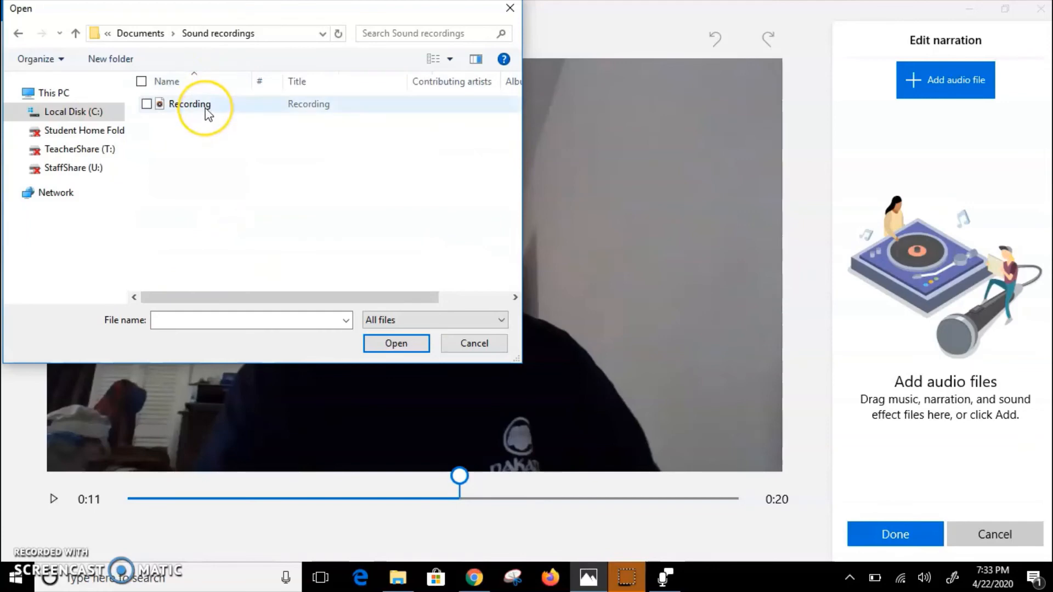
{"action": "double_click", "coordinate": [205, 107]}
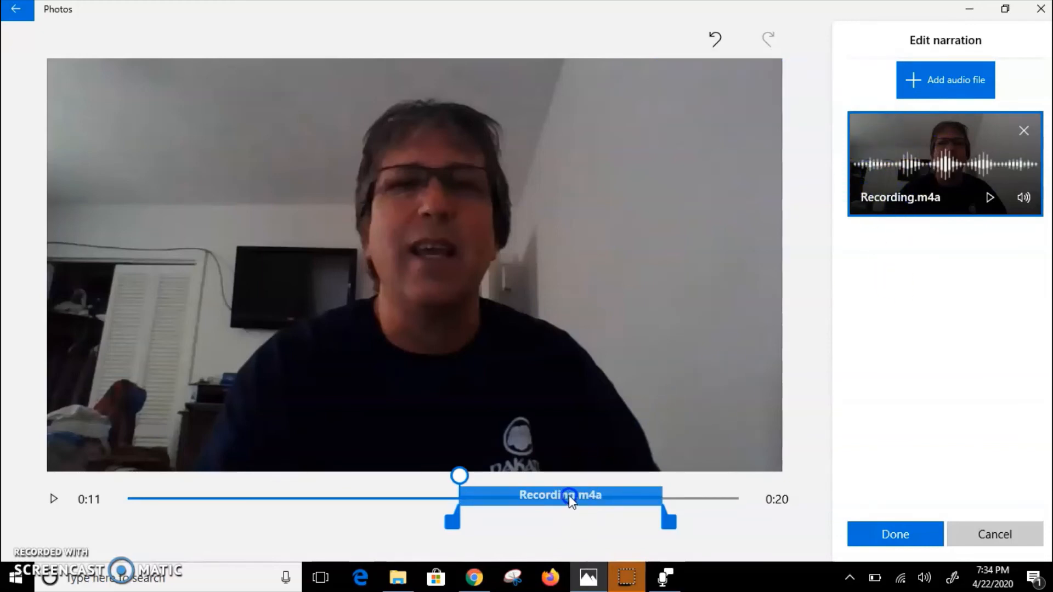
Step: Move the Recording.m4a narration earlier so it starts at 0:06 in the video, and apply the narration edits
{"action": "left_click_drag", "start_coordinate": [569, 498], "coordinate": [439, 502]}
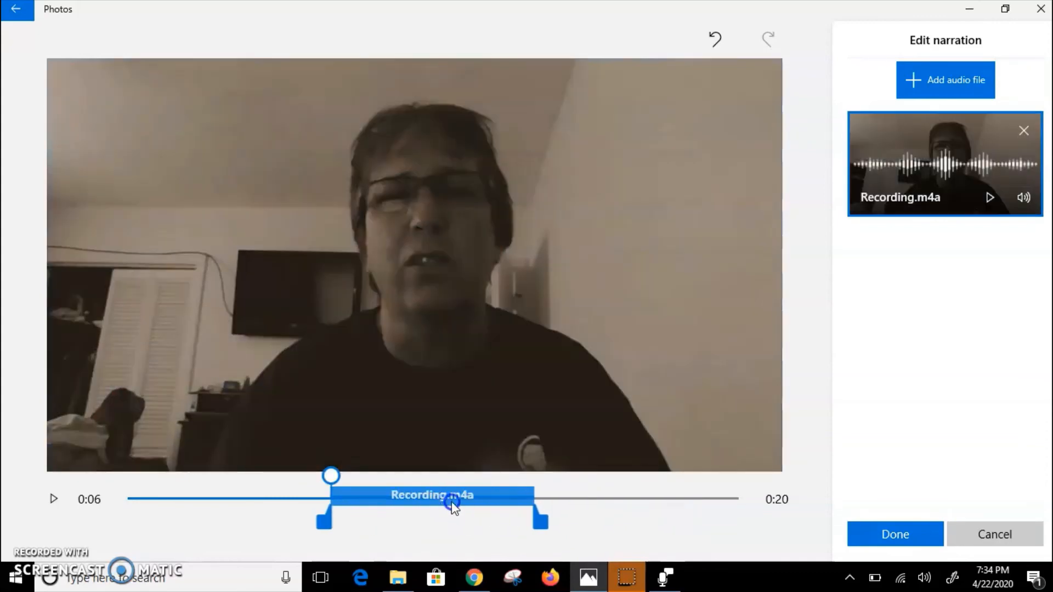
{"action": "left_click", "coordinate": [893, 532]}
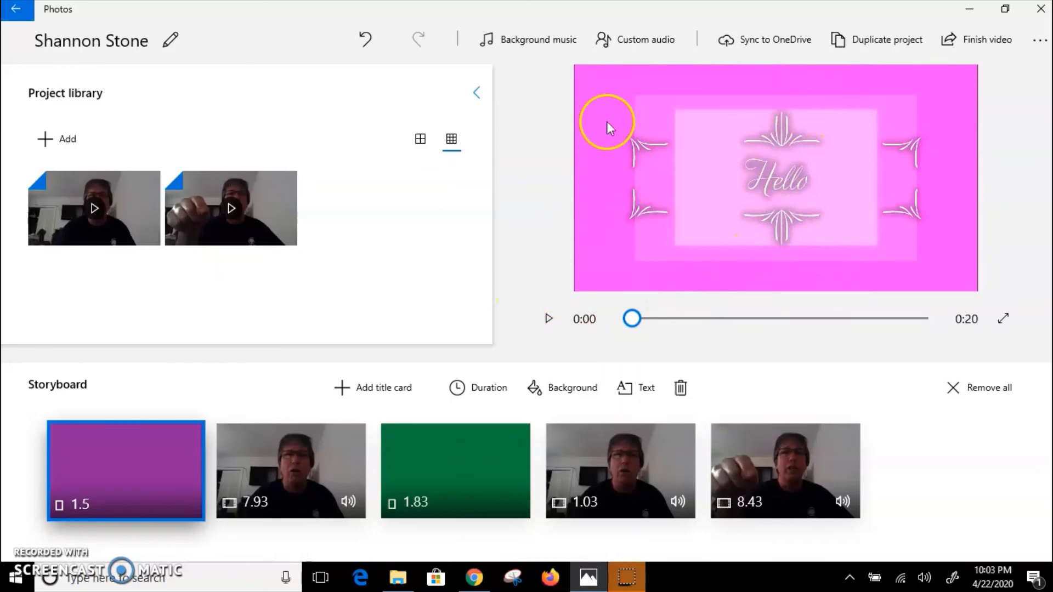
Step: Export the finished video at High 1080p quality to the Pictures folder, keeping the suggested file name
{"action": "left_click", "coordinate": [983, 42]}
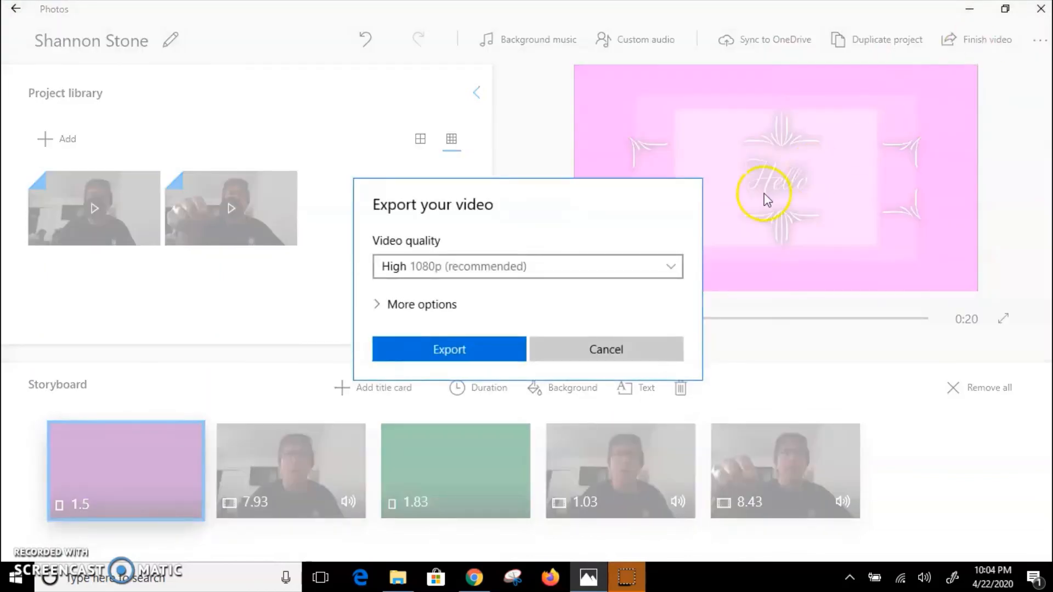
{"action": "left_click", "coordinate": [460, 348]}
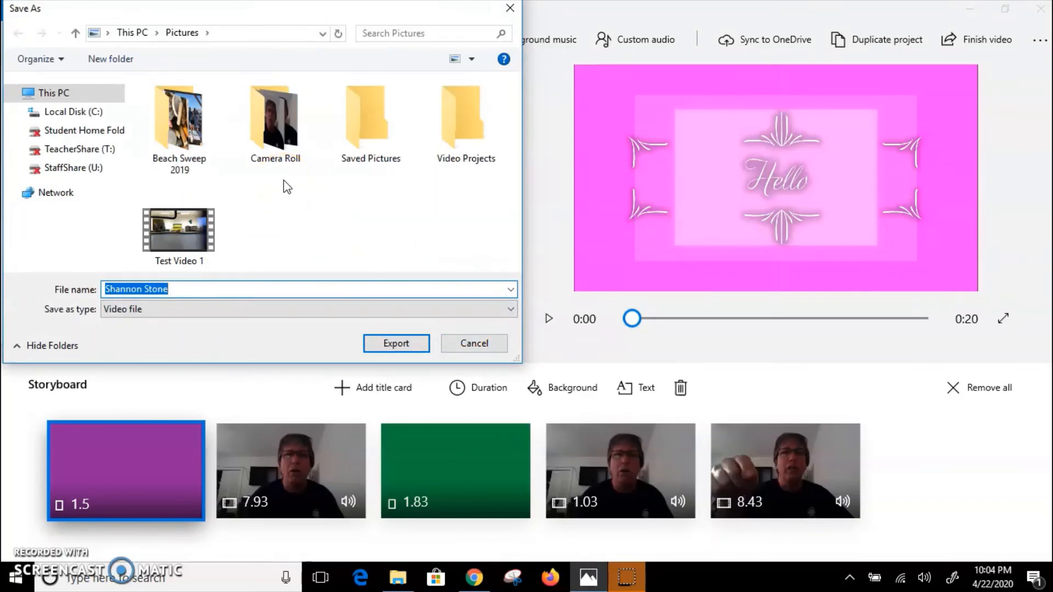
{"action": "left_click", "coordinate": [215, 77]}
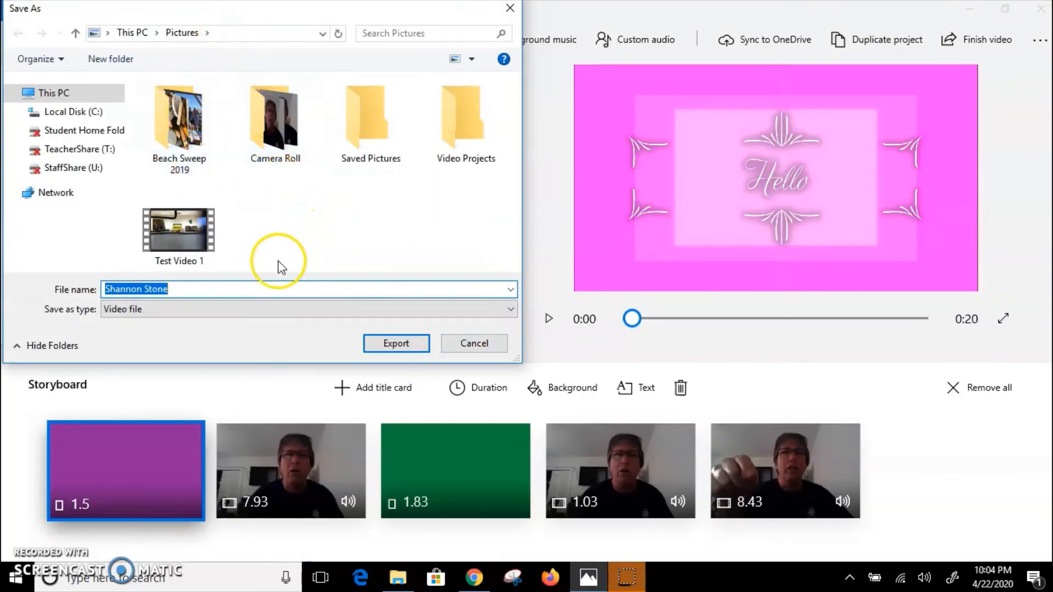
{"action": "left_click", "coordinate": [406, 345]}
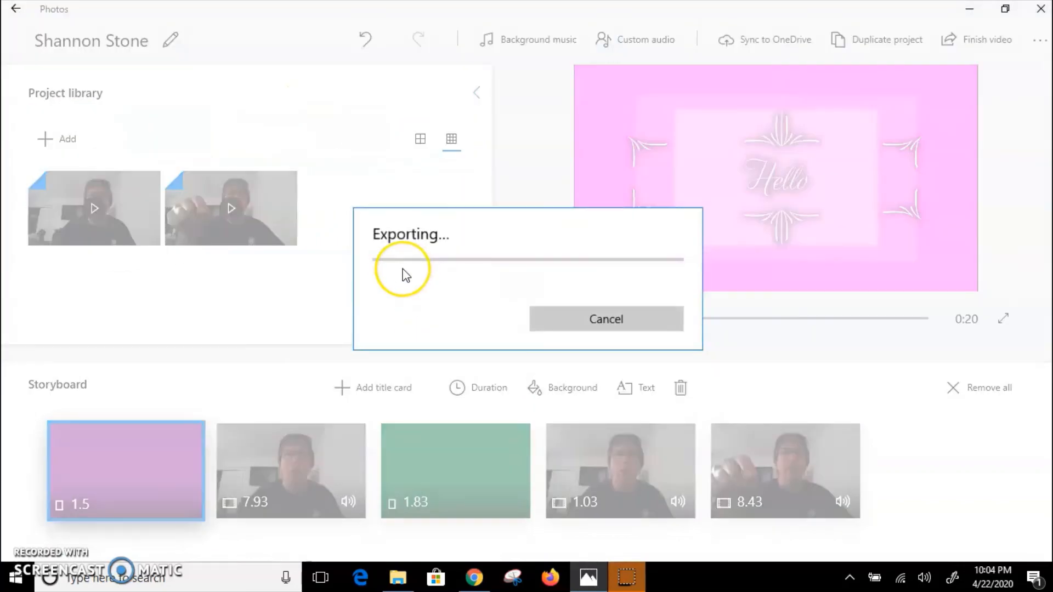
{"action": "left_click", "coordinate": [405, 274]}
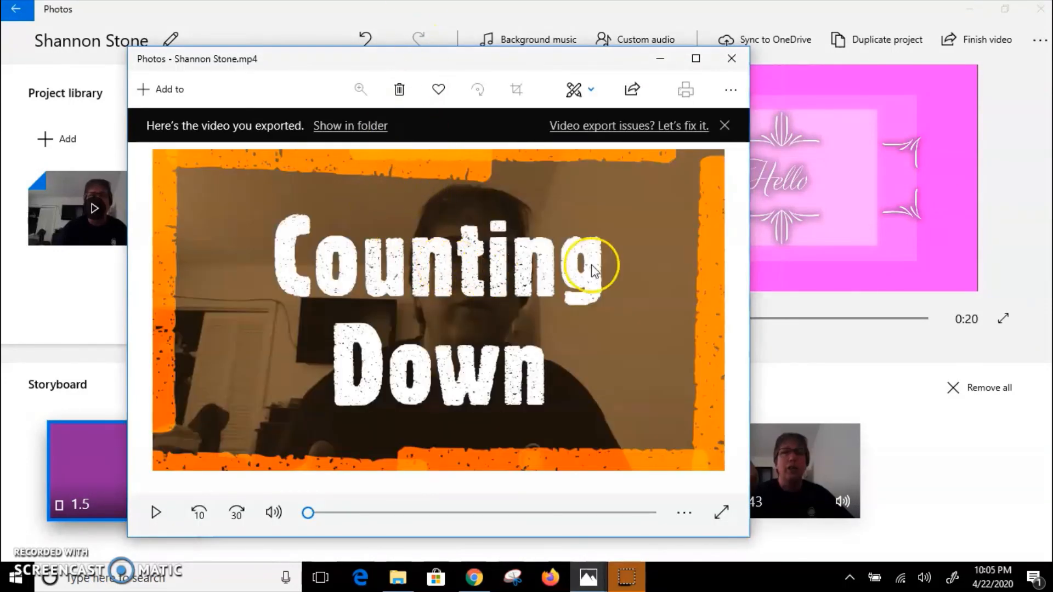
Step: Play part of the exported video, pause it, and close both the playback window and the video project
{"action": "left_click", "coordinate": [660, 288]}
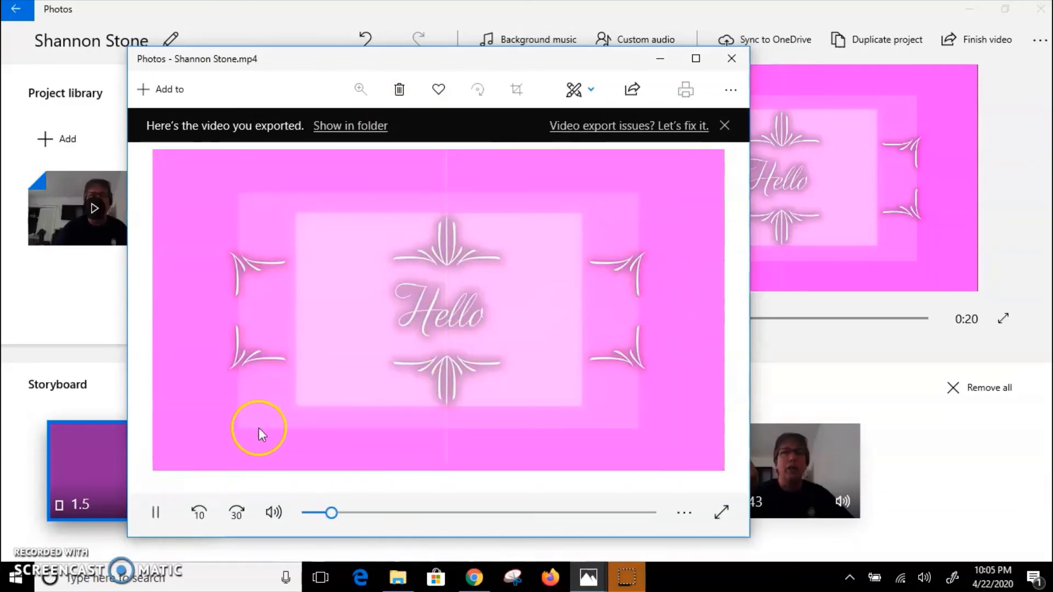
{"action": "left_click", "coordinate": [157, 513]}
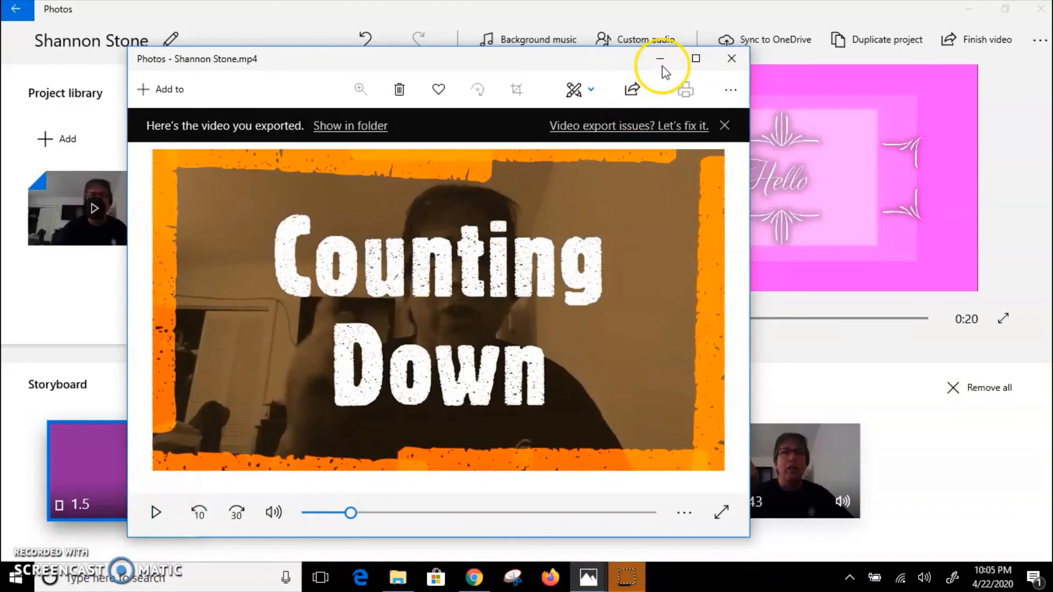
{"action": "left_click", "coordinate": [731, 60]}
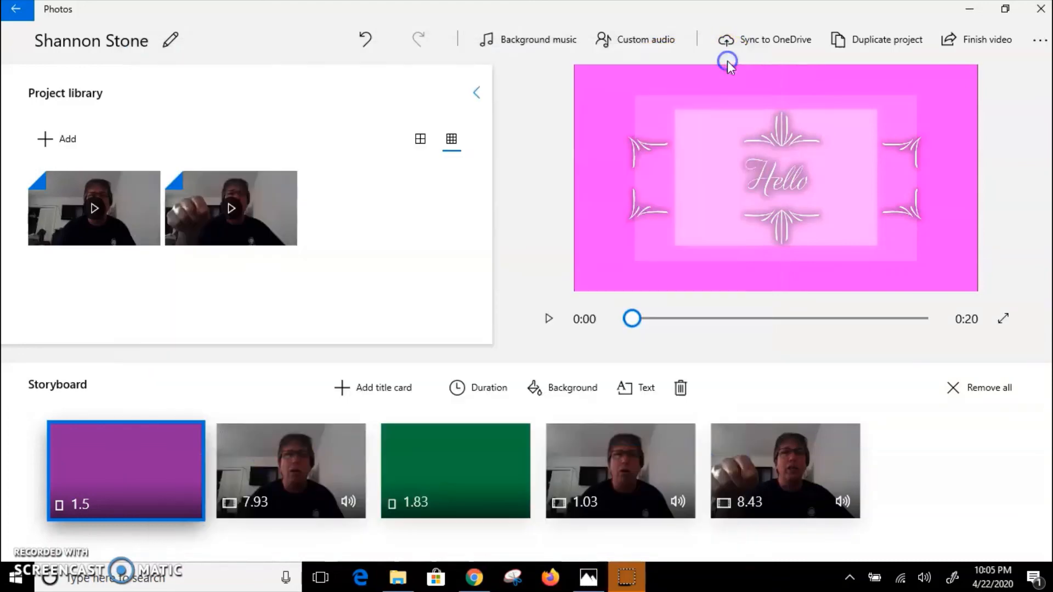
{"action": "left_click", "coordinate": [1040, 9]}
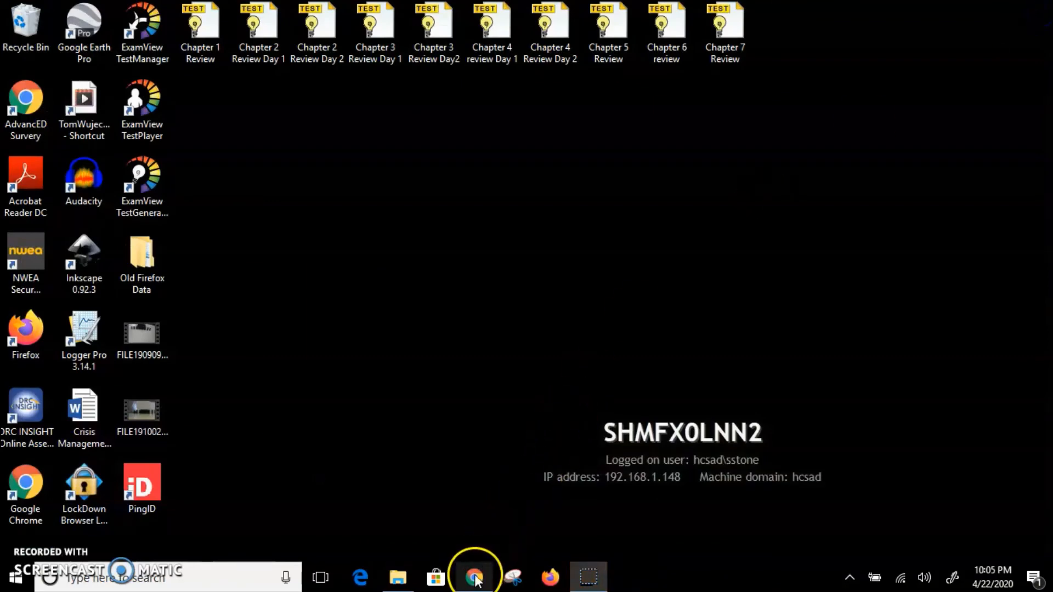
Step: Switch to Google Chrome and open Google Drive in a new browser tab
{"action": "left_click", "coordinate": [475, 578]}
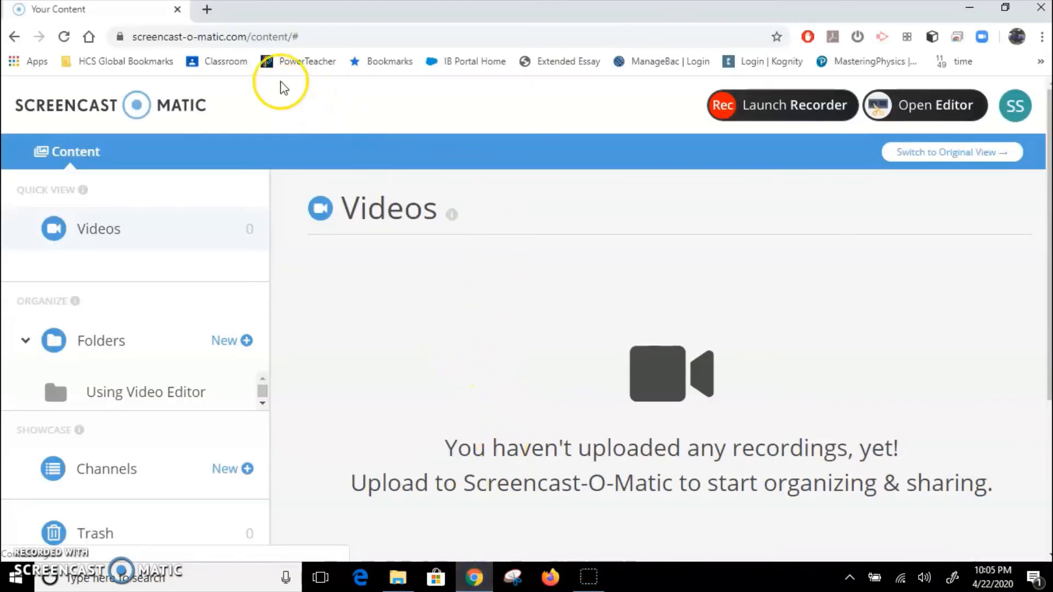
{"action": "left_click", "coordinate": [206, 10]}
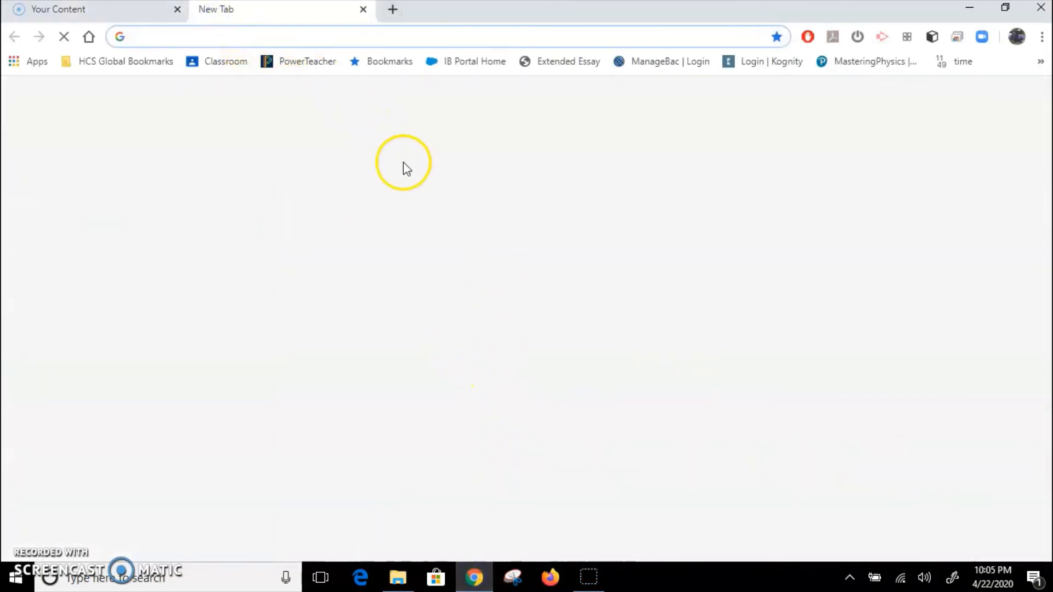
{"action": "left_click", "coordinate": [999, 98]}
{"action": "left_click", "coordinate": [1007, 179]}
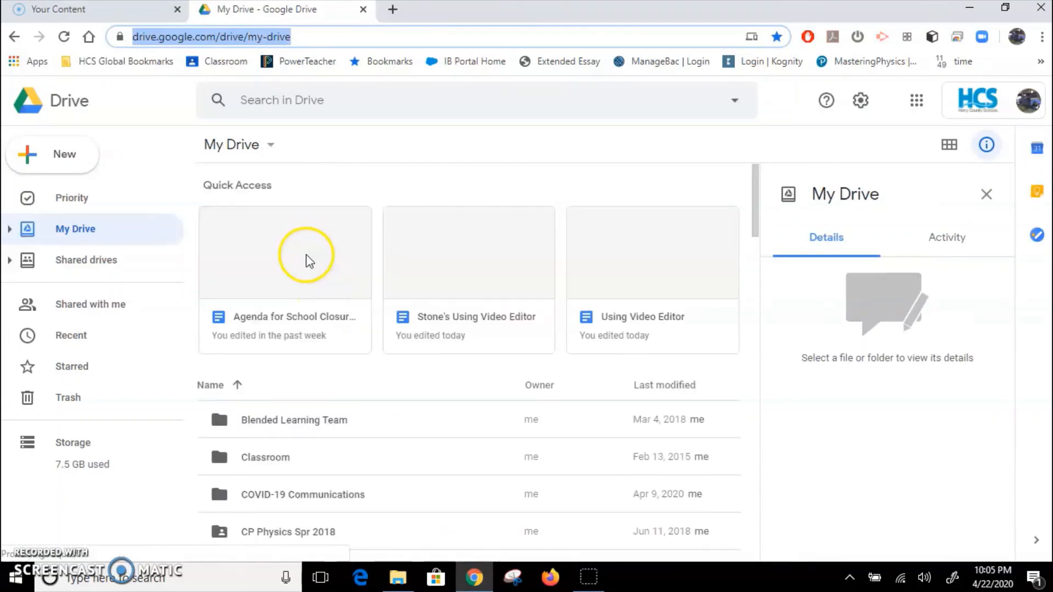
Step: Start a new file upload to My Drive
{"action": "scroll", "coordinate": [364, 379], "scroll_direction": "down", "scroll_amount": 4}
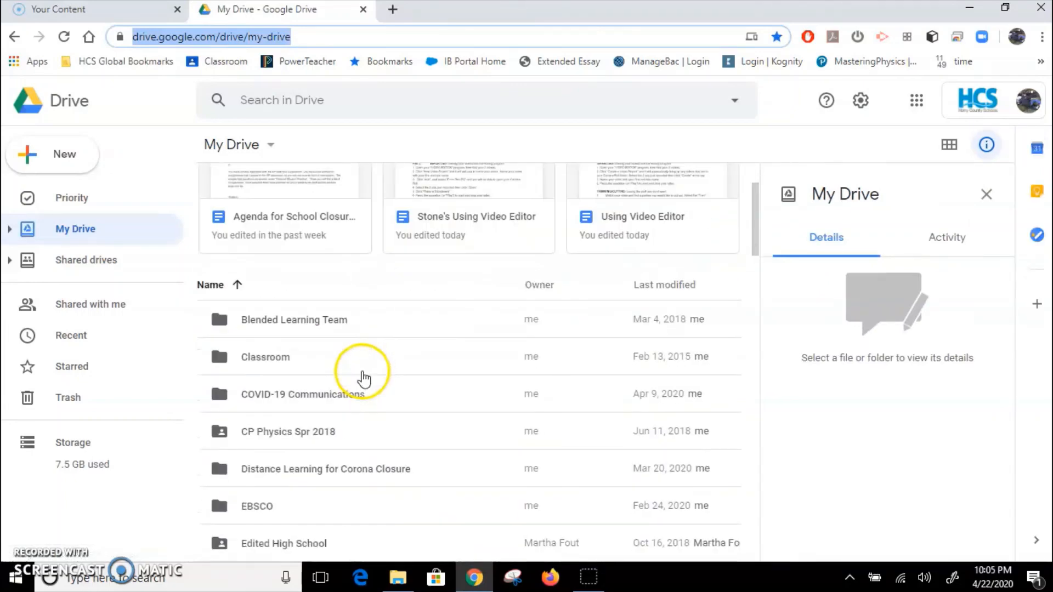
{"action": "scroll", "coordinate": [305, 338], "scroll_direction": "up", "scroll_amount": 4}
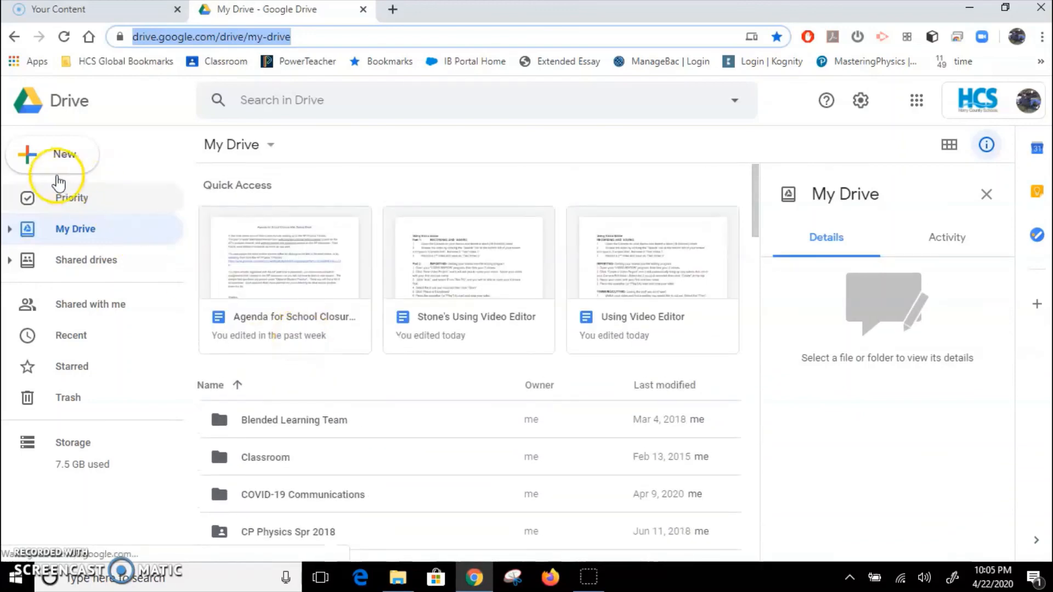
{"action": "left_click", "coordinate": [34, 158]}
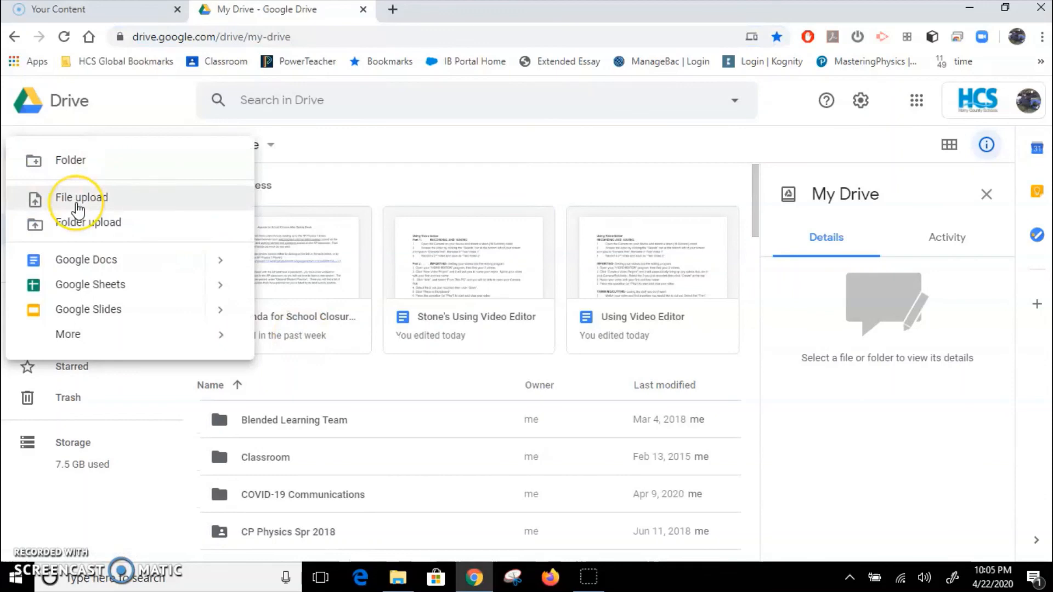
{"action": "left_click", "coordinate": [78, 206]}
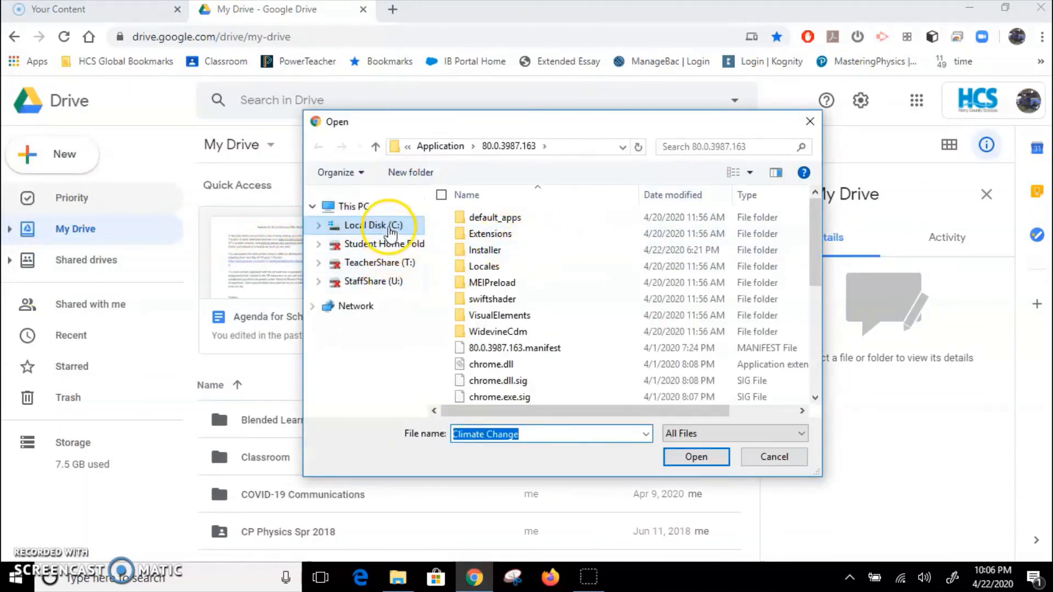
Step: Browse for the upload file on Local Disk (C:) through Users and the personal user folder to Camera Roll in Pictures
{"action": "left_click", "coordinate": [391, 229]}
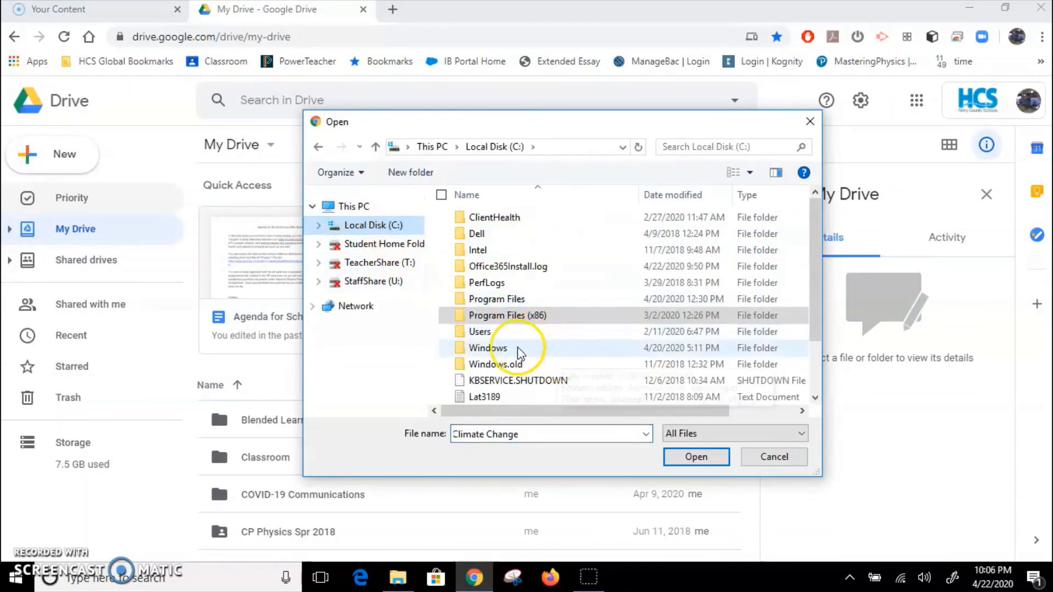
{"action": "double_click", "coordinate": [513, 333]}
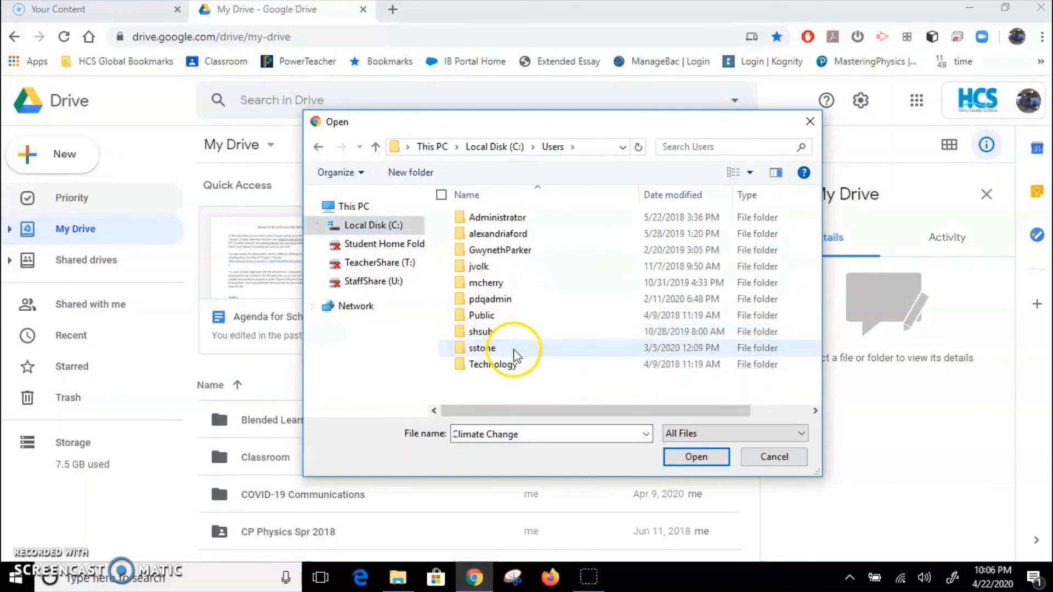
{"action": "double_click", "coordinate": [483, 348]}
{"action": "scroll", "coordinate": [526, 307], "scroll_direction": "down", "scroll_amount": 1}
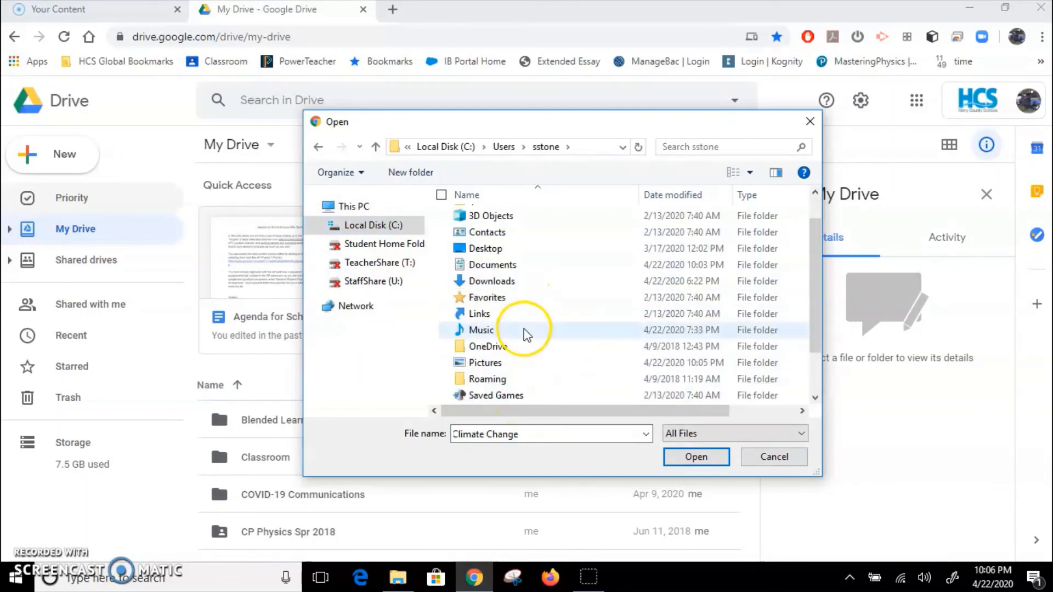
{"action": "left_click", "coordinate": [515, 363]}
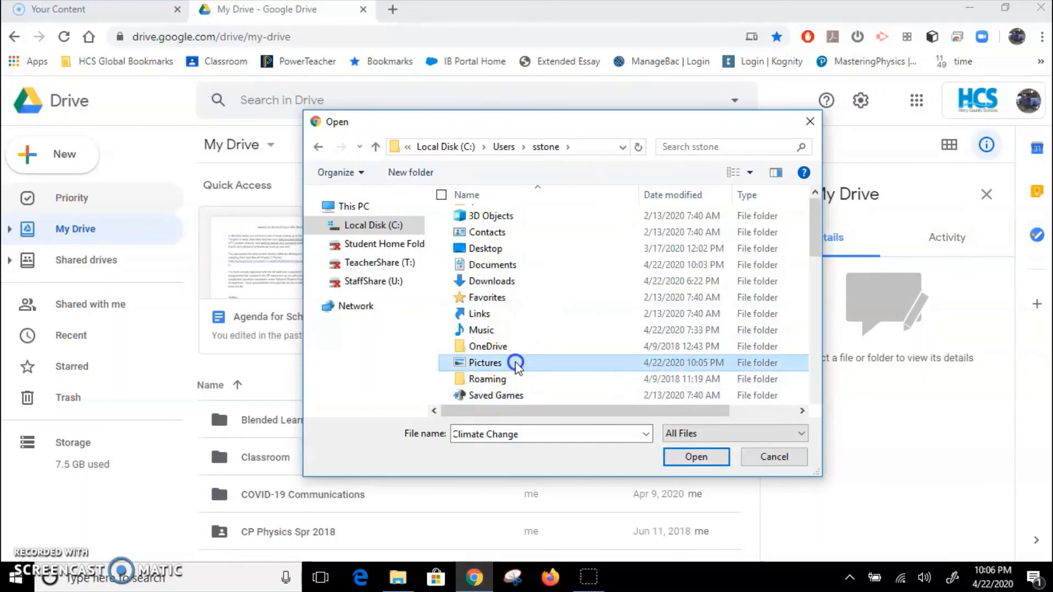
{"action": "double_click", "coordinate": [516, 364]}
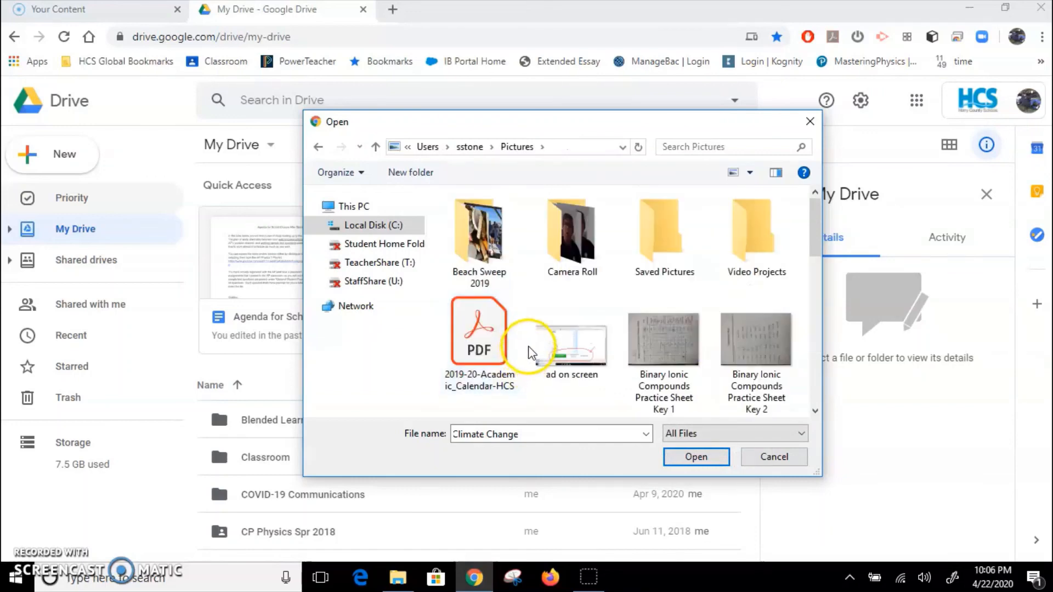
{"action": "left_click", "coordinate": [553, 258]}
{"action": "double_click", "coordinate": [553, 258]}
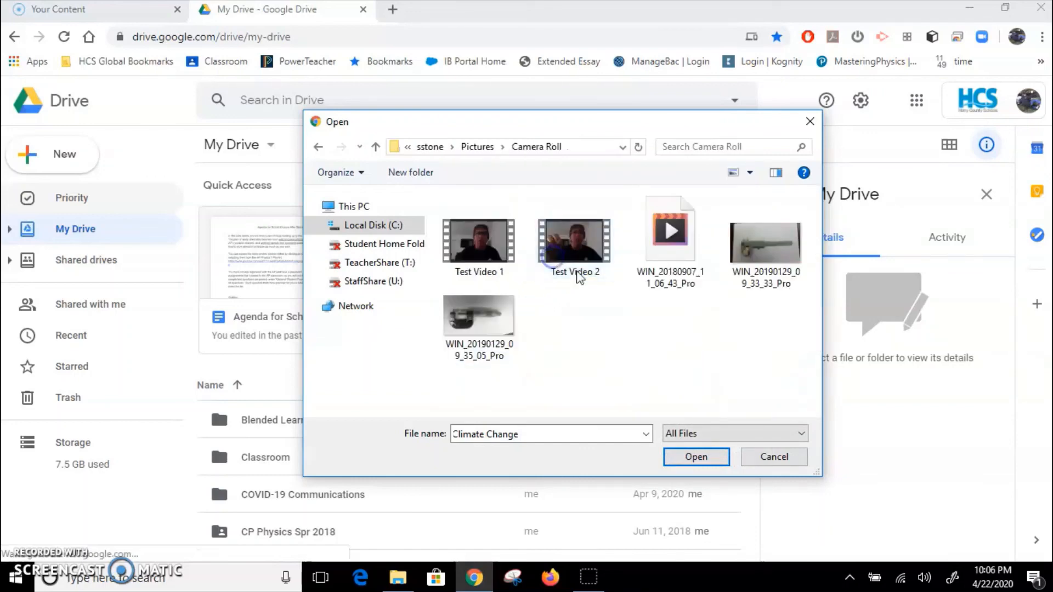